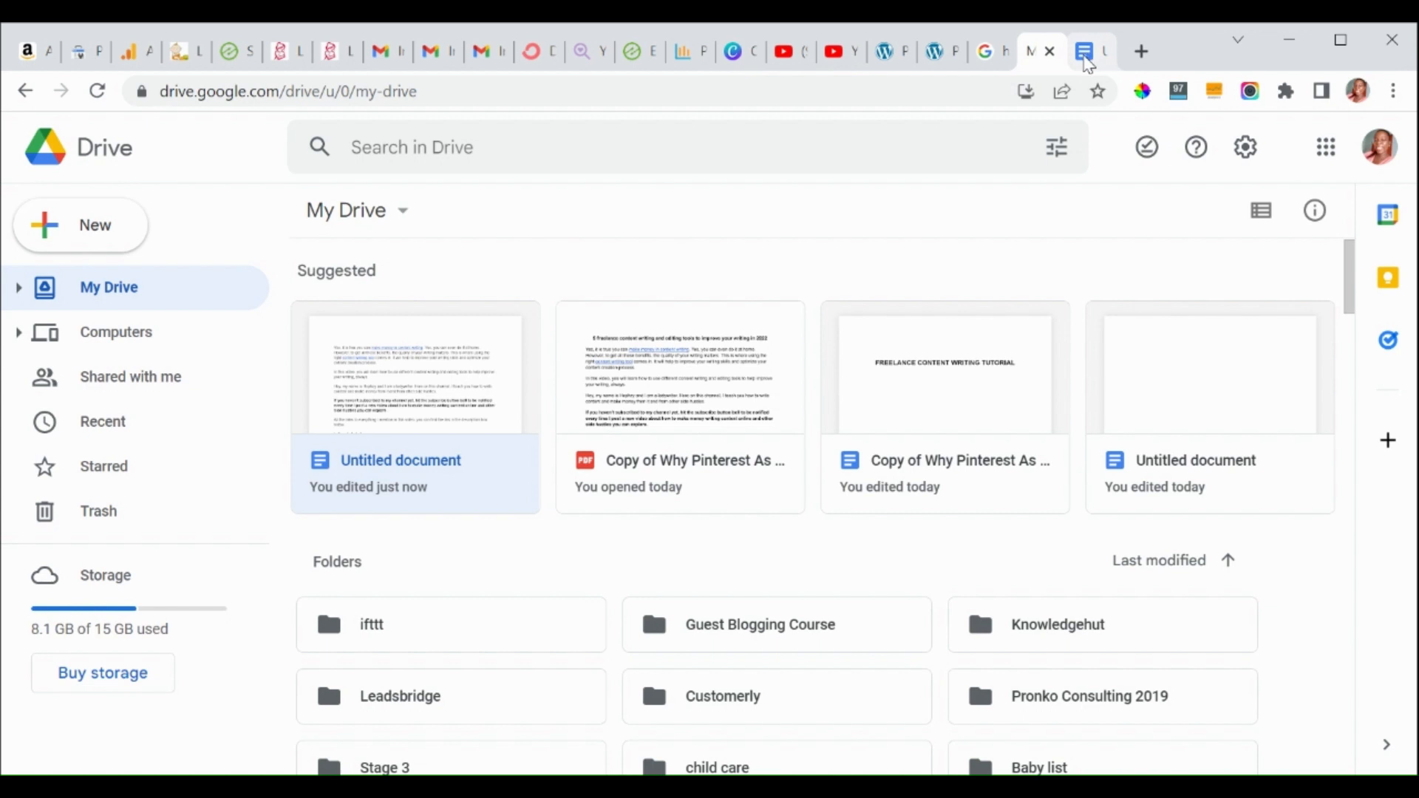
# Switch to the Untitled document and page down to the Drafting documents section.
pyautogui.click(1089, 59)
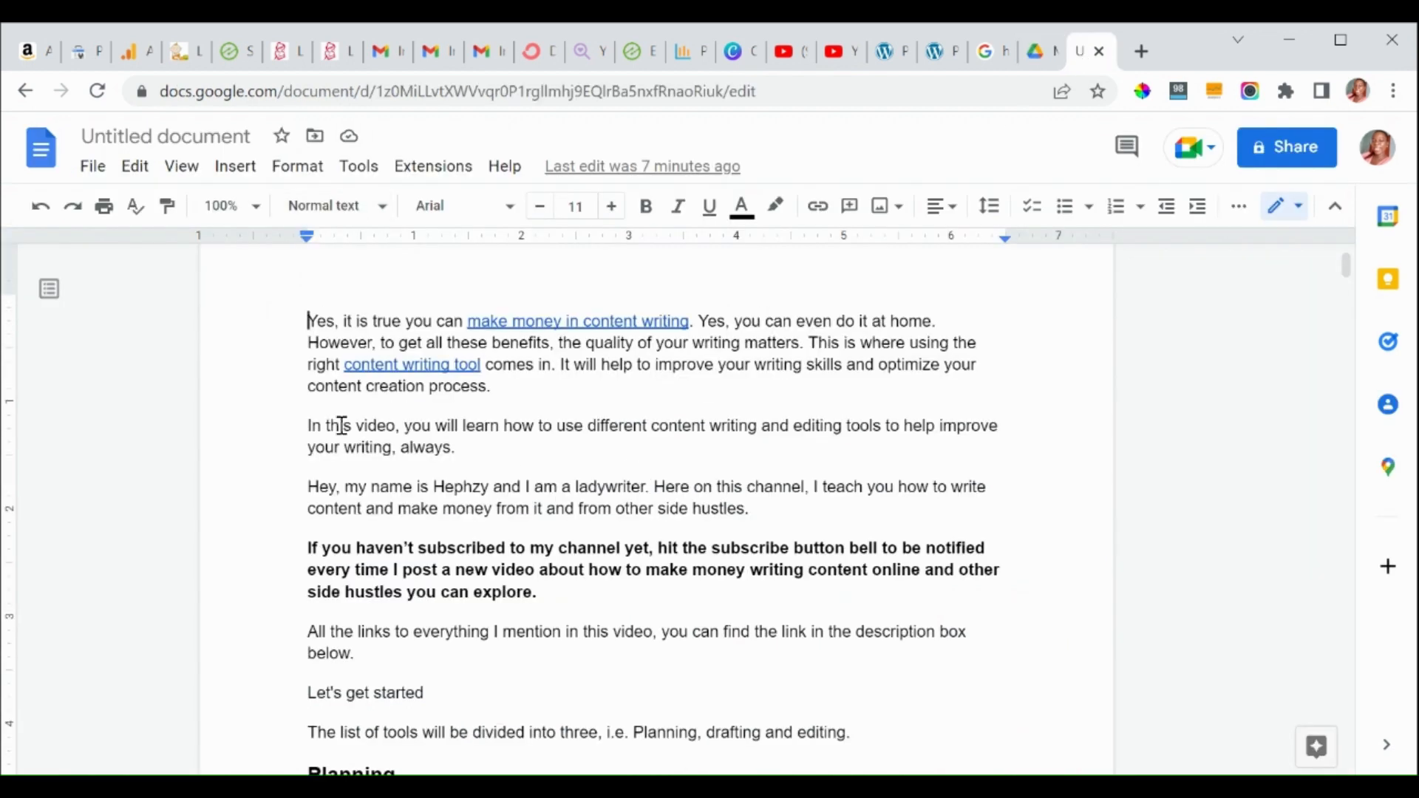
pyautogui.click(458, 543)
pyautogui.press('pagedown')
pyautogui.press('pagedown')
pyautogui.press('pagedown')
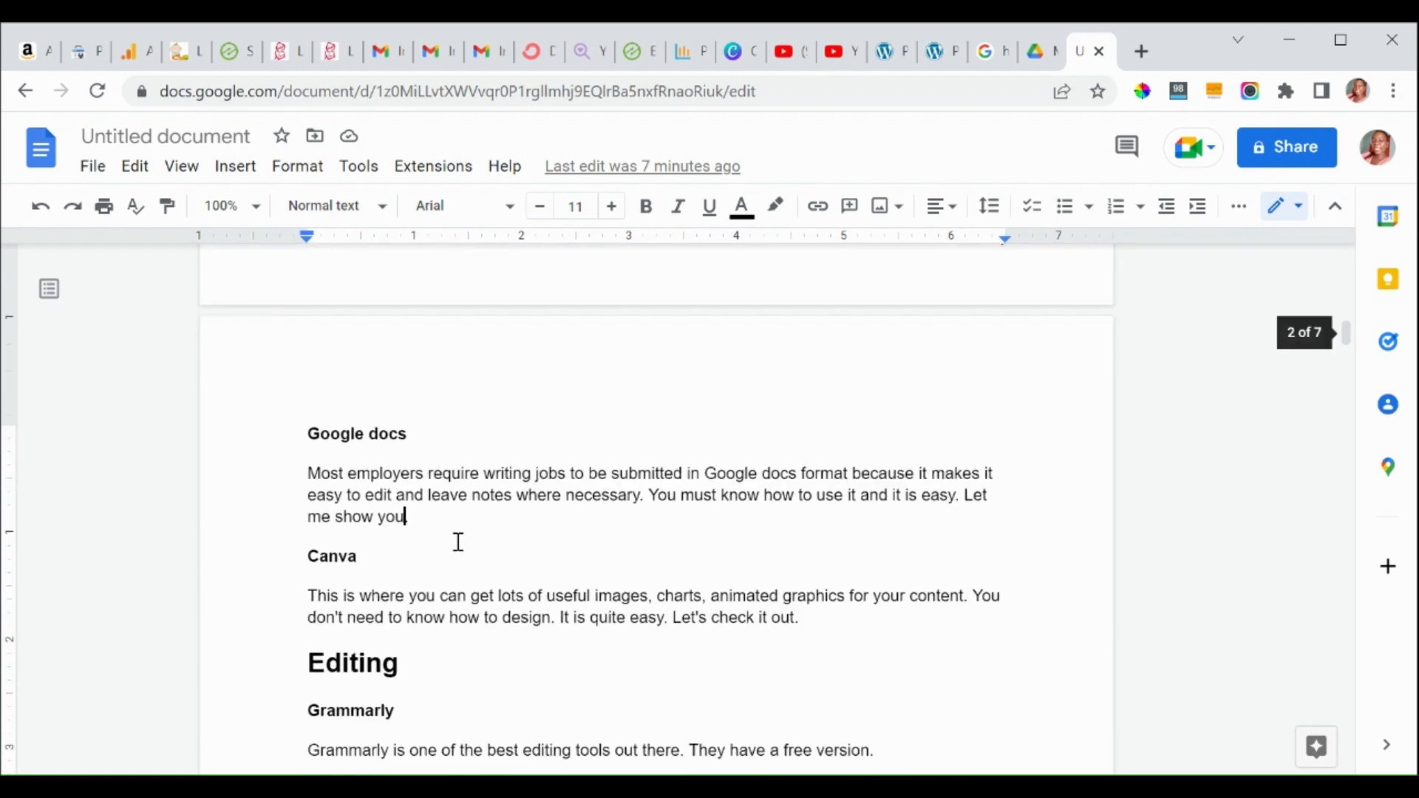
pyautogui.press('pagedown')
pyautogui.press('pagedown')
pyautogui.press('pagedown')
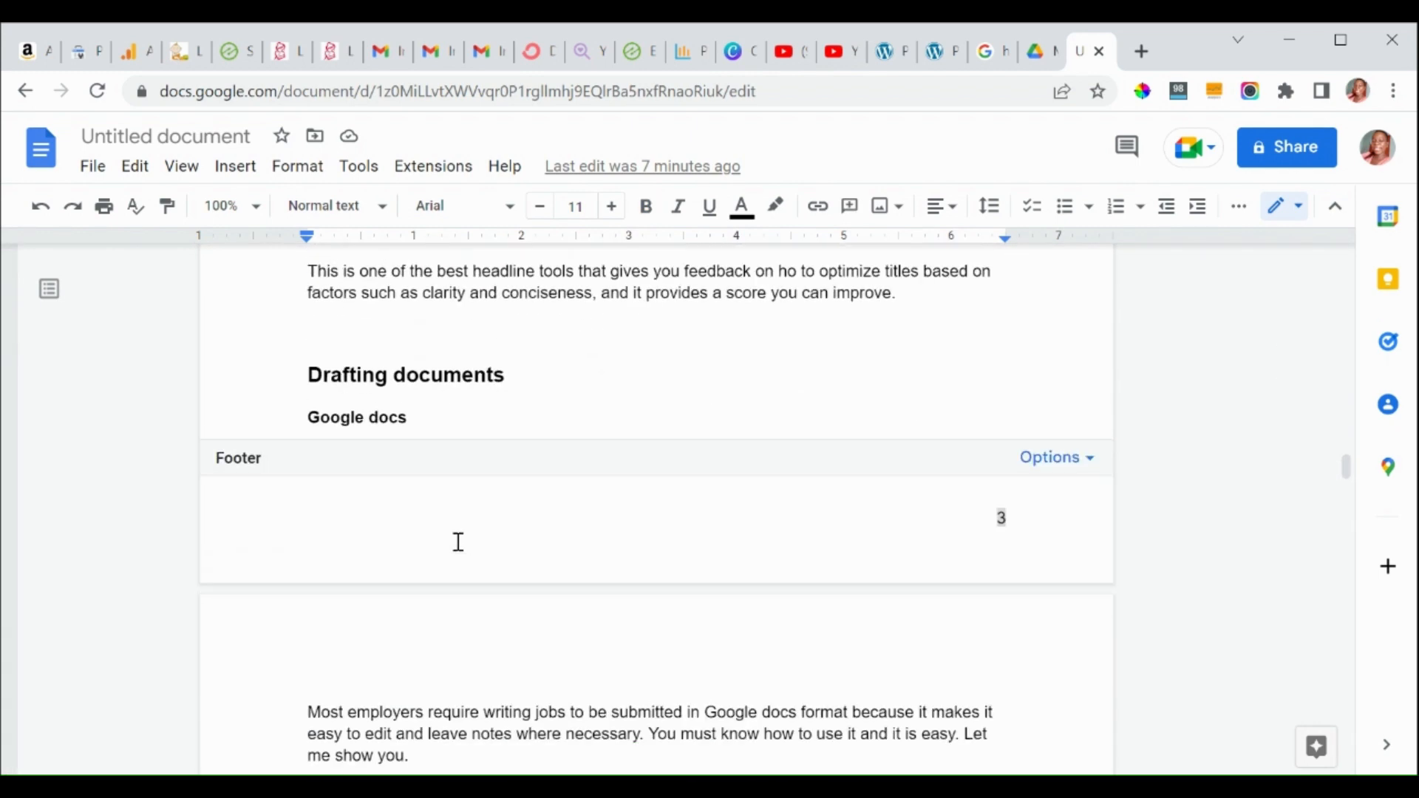
pyautogui.click(589, 371)
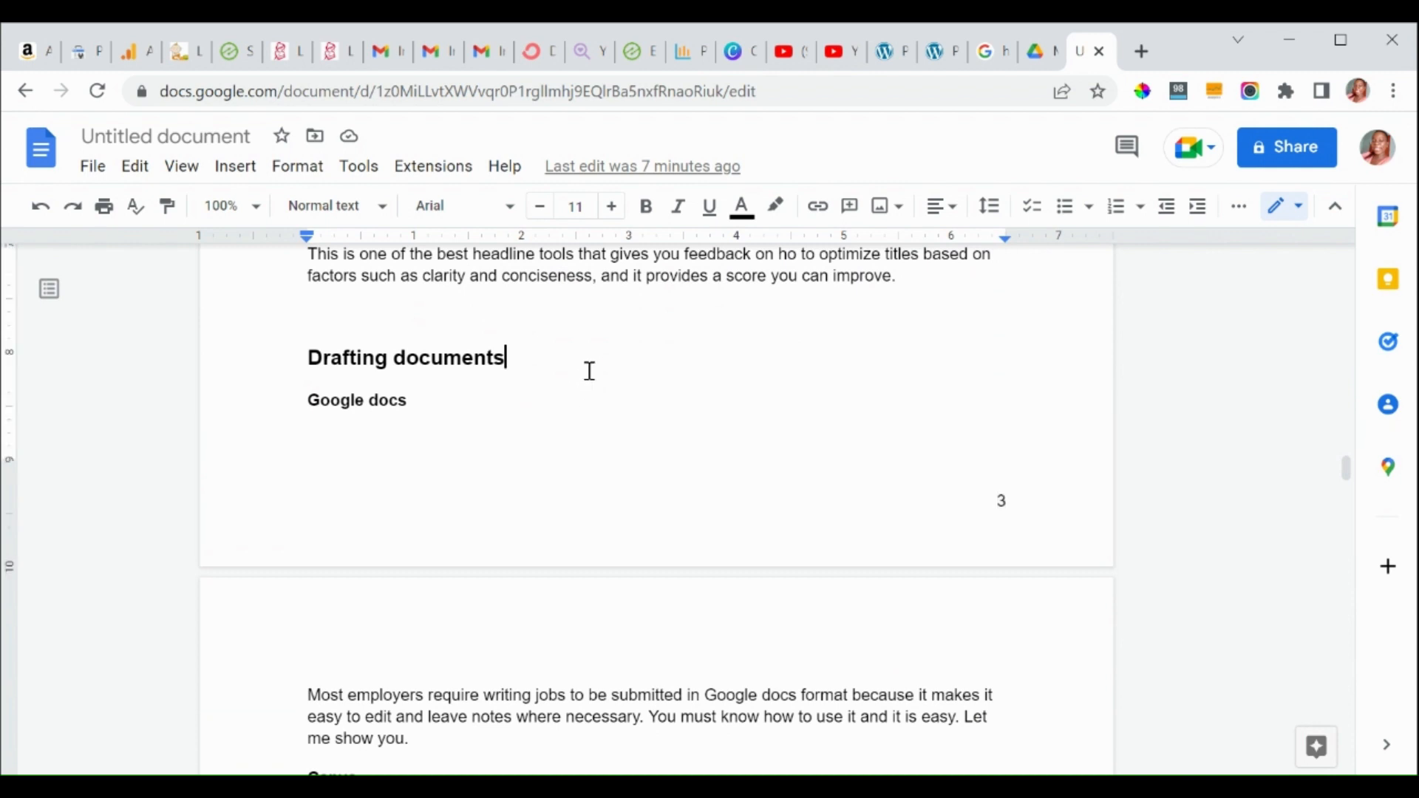
# Place the caret on the empty line below WordPress. and open the Insert menu.
pyautogui.press('pagedown')
pyautogui.press('pagedown')
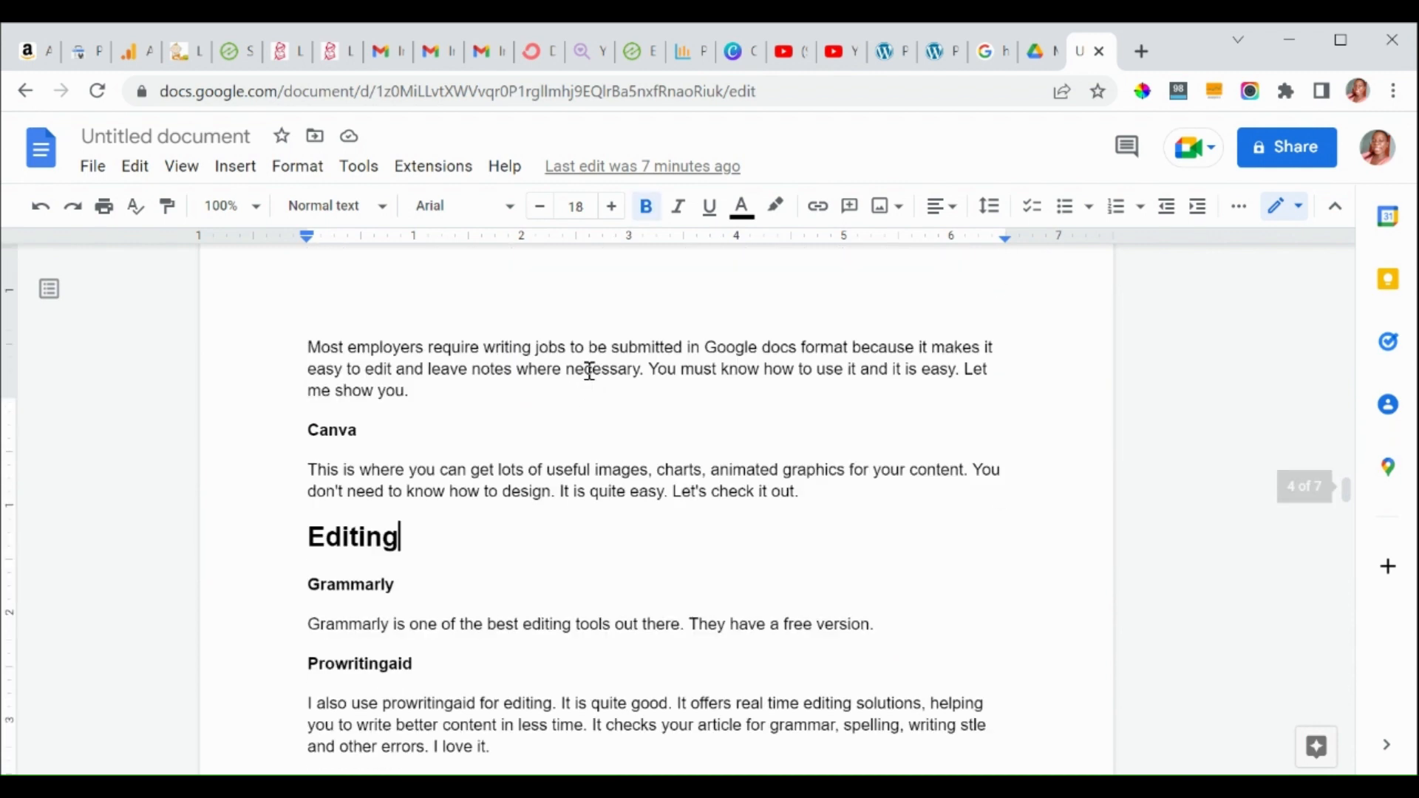
pyautogui.press('Down')
pyautogui.press('Down')
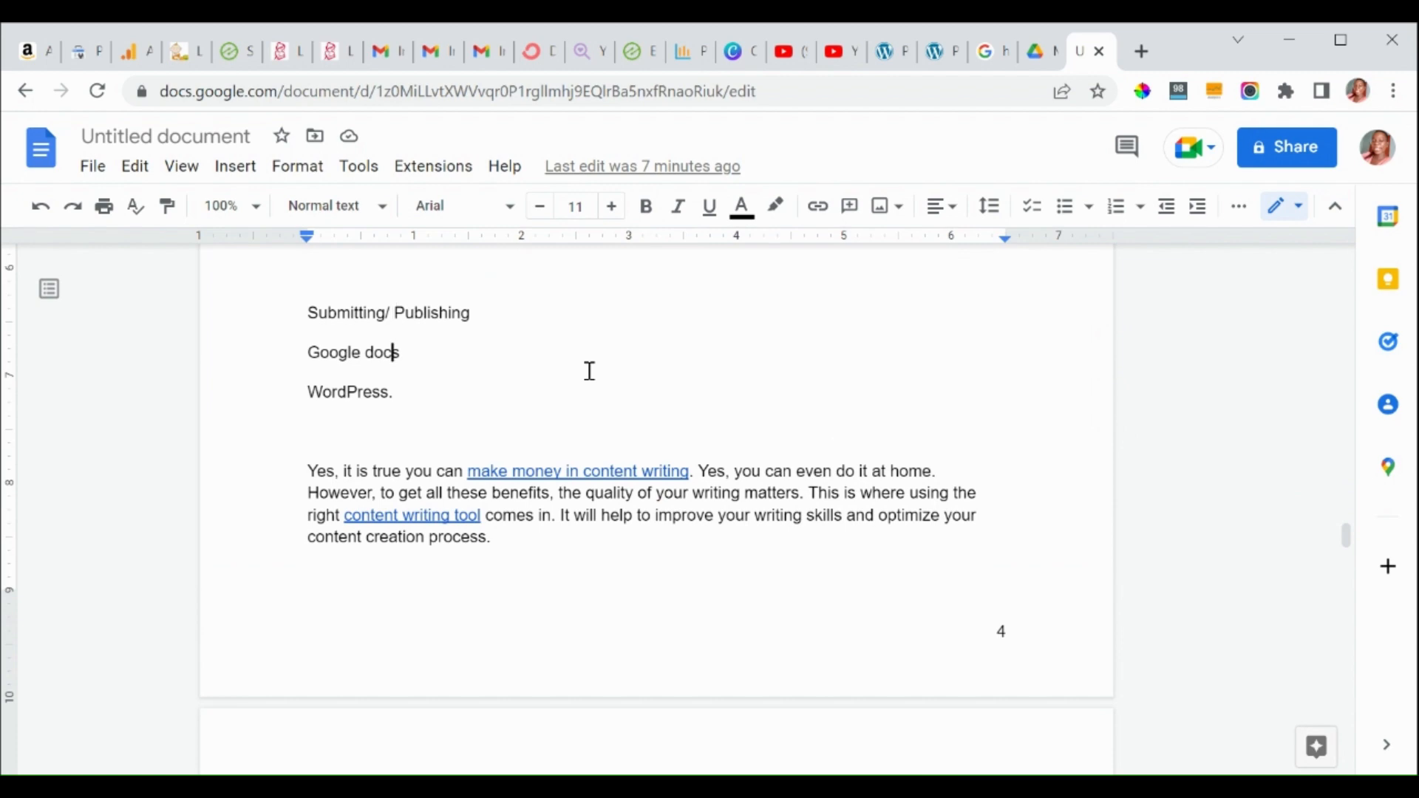
pyautogui.press('pagedown')
pyautogui.press('pagedown')
pyautogui.press('pagedown')
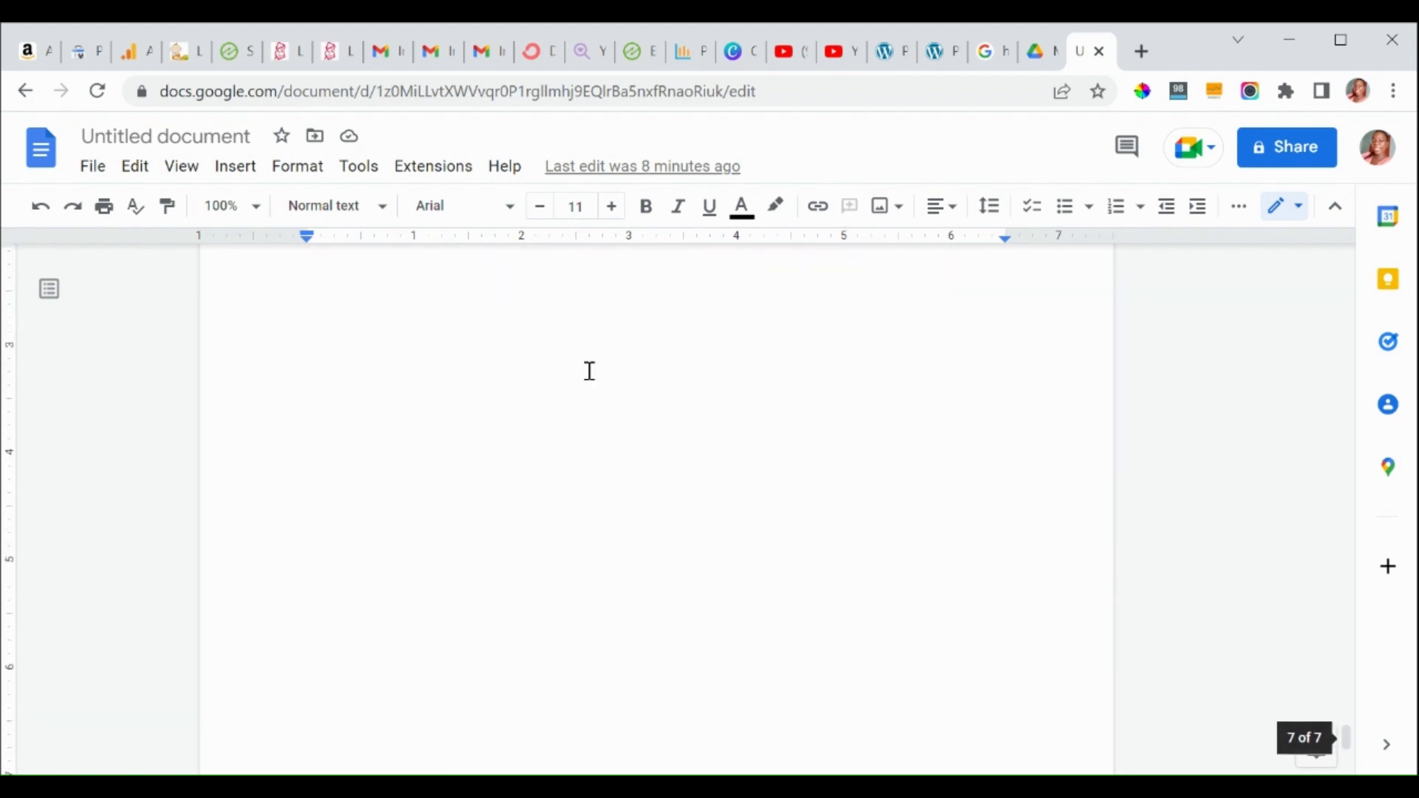
pyautogui.press('Up')
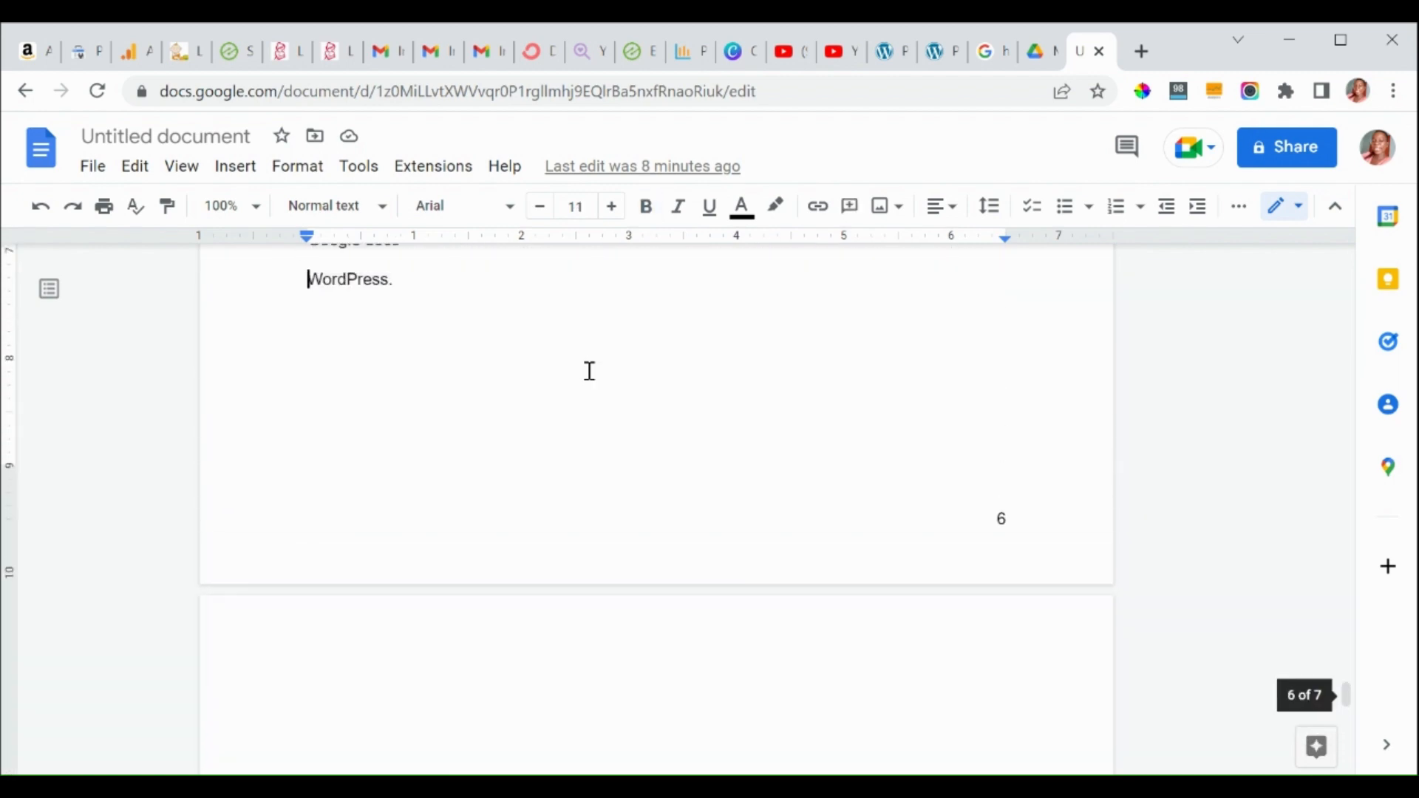
pyautogui.press('Down')
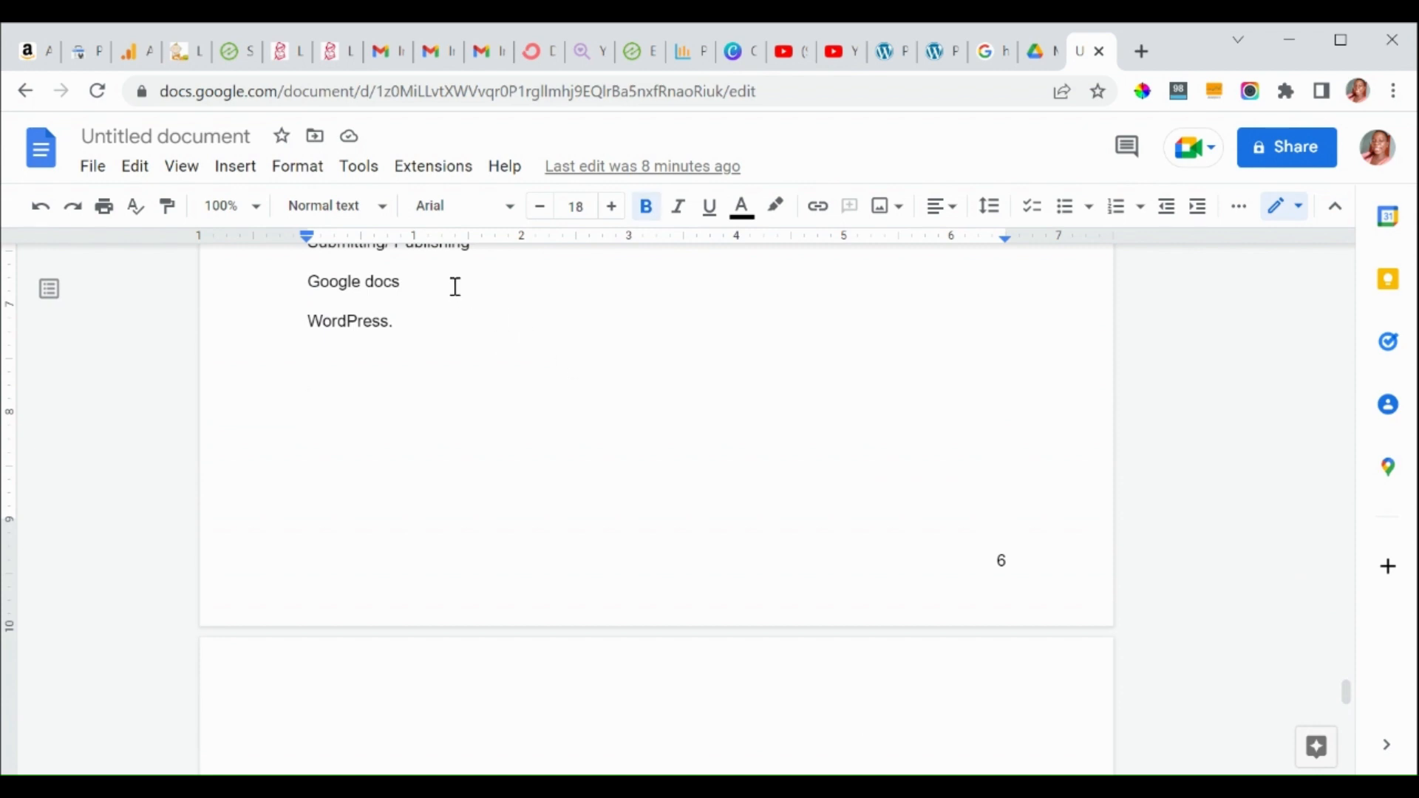
pyautogui.click(237, 170)
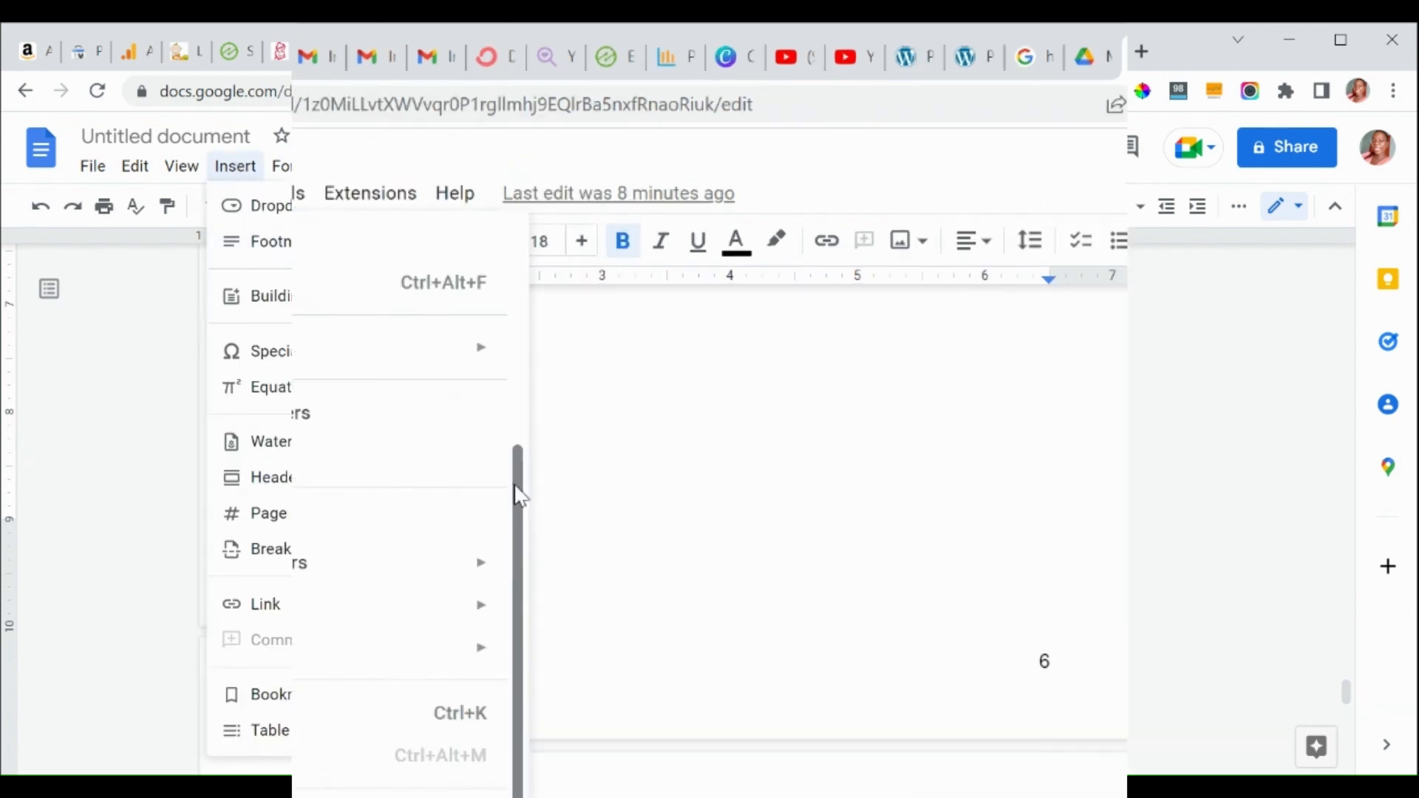
# Start a new blank drawing from Insert > Drawing and pick the Scribble line tool.
pyautogui.moveTo(517, 494); pyautogui.dragTo(518, 262)
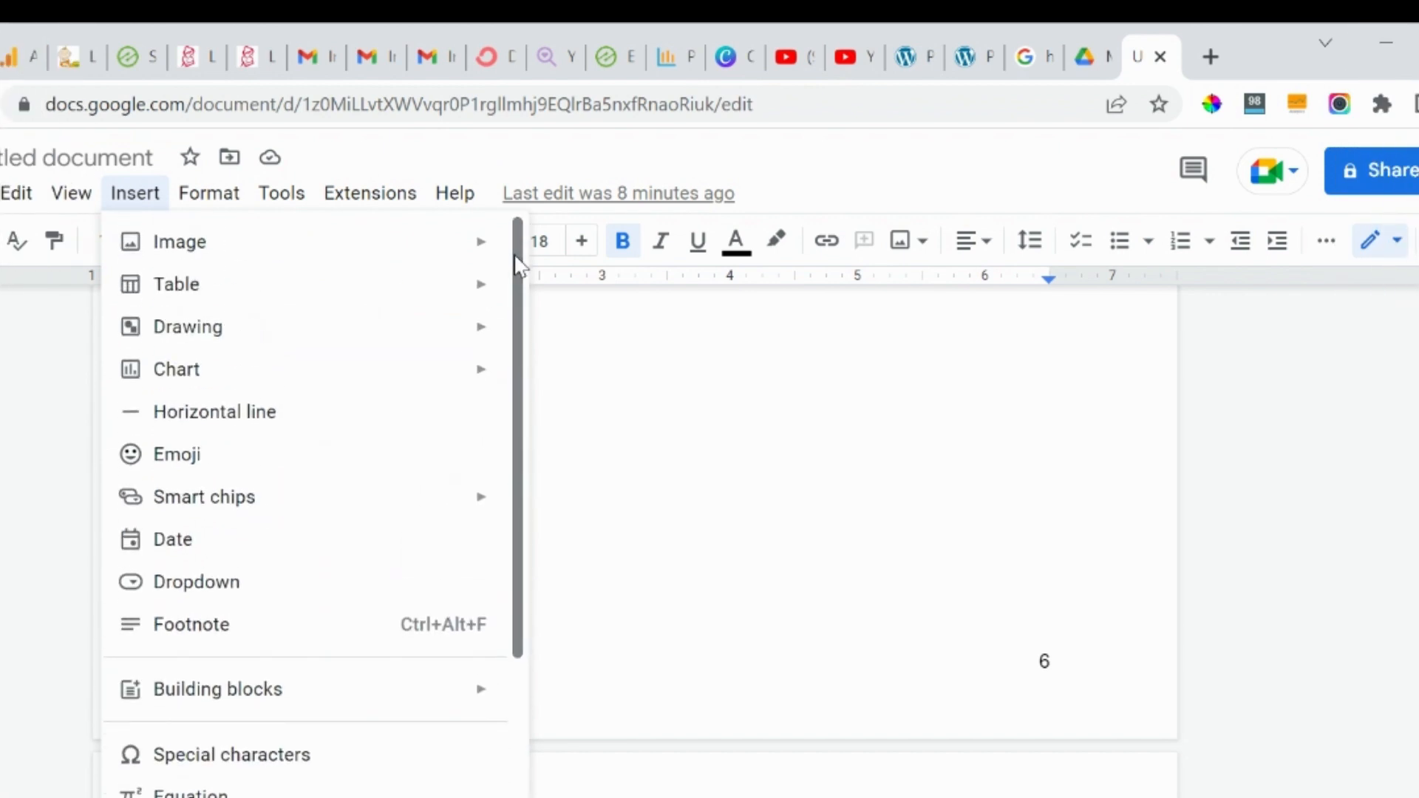
pyautogui.moveTo(353, 345)
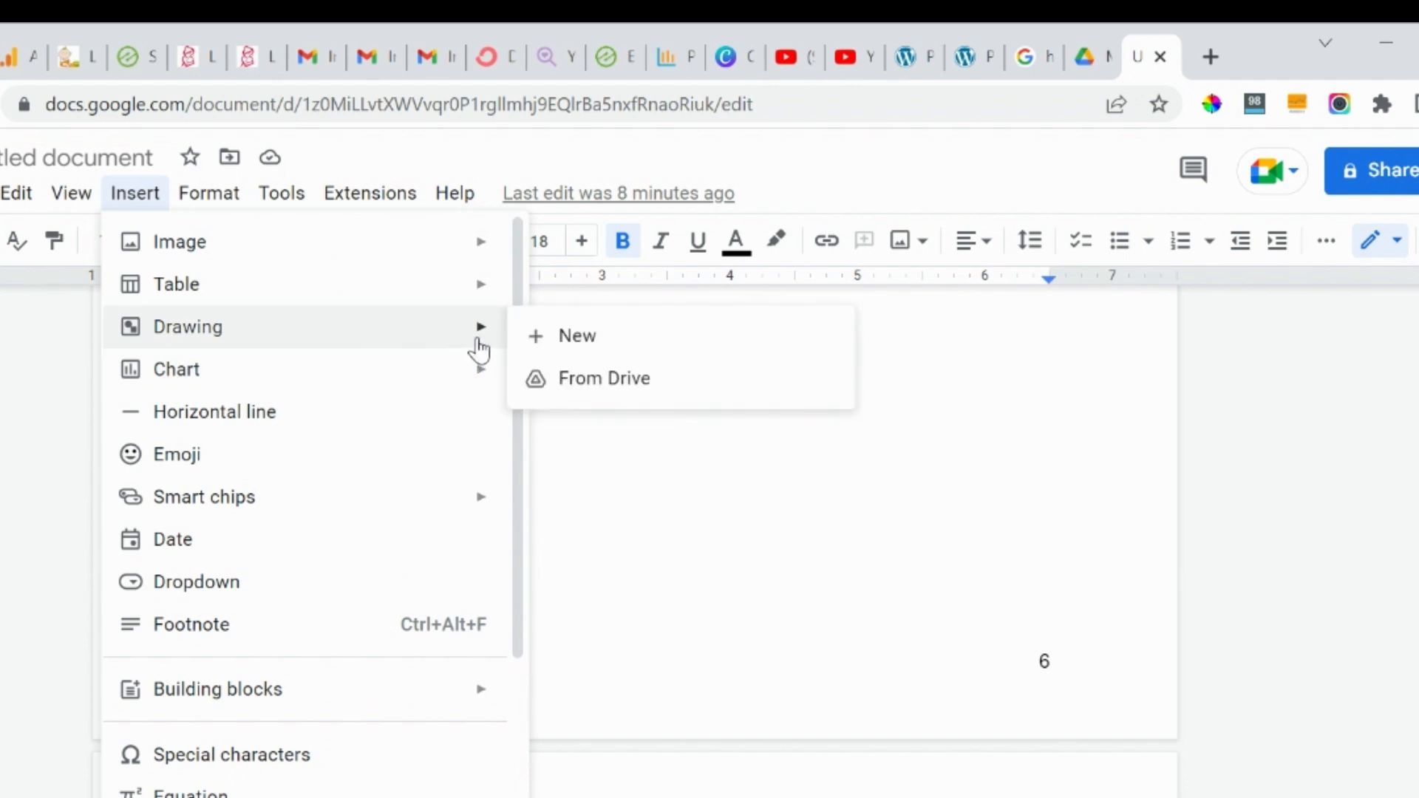
pyautogui.click(556, 336)
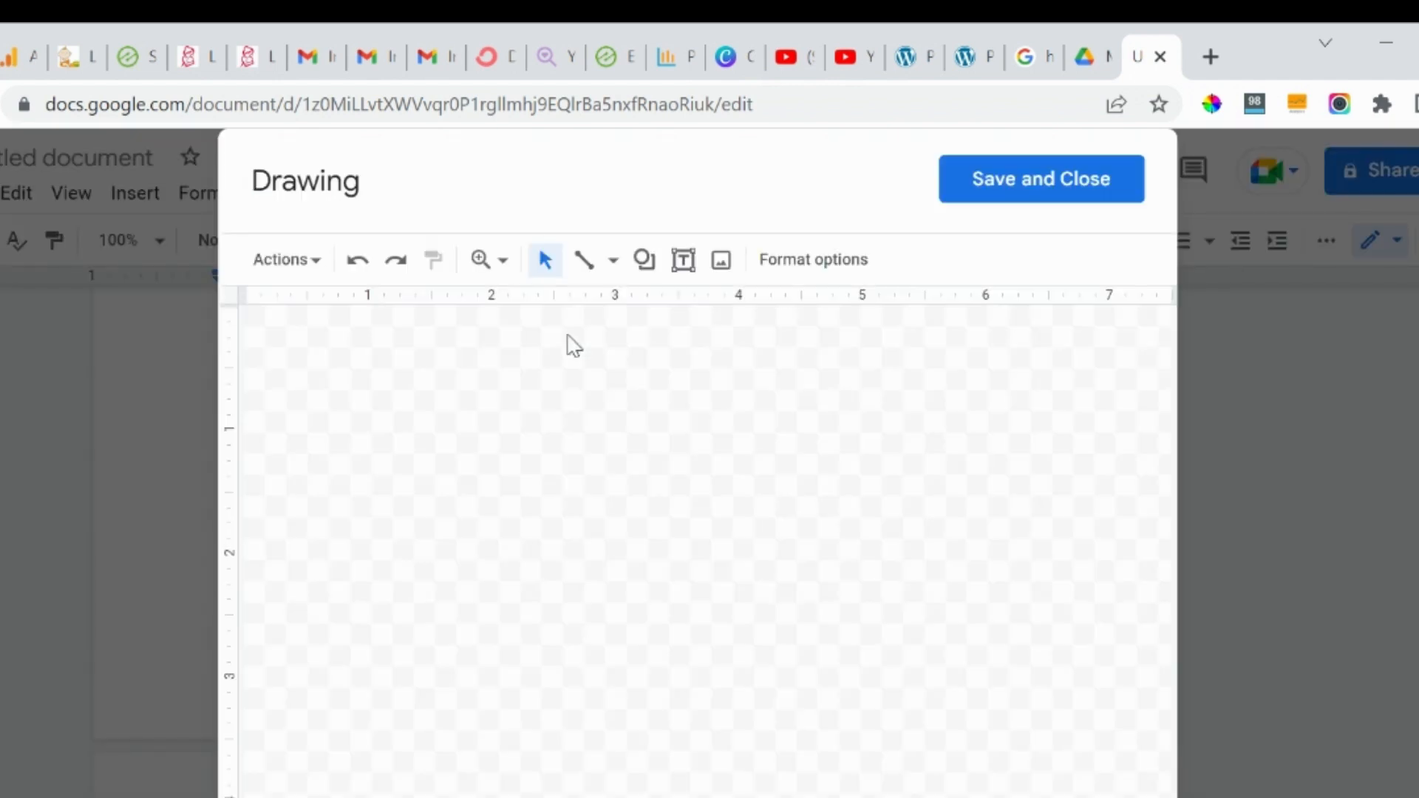
pyautogui.click(614, 263)
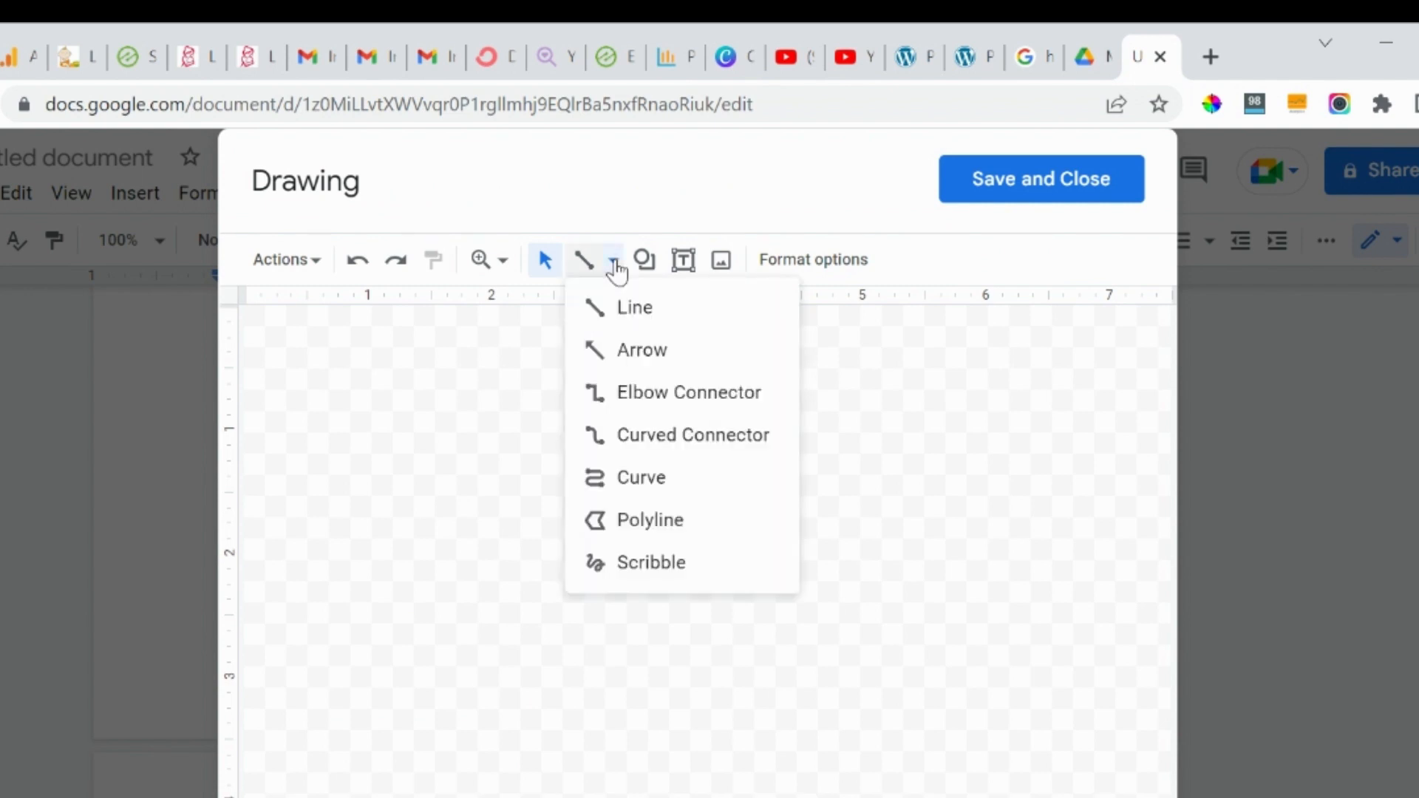
pyautogui.click(651, 567)
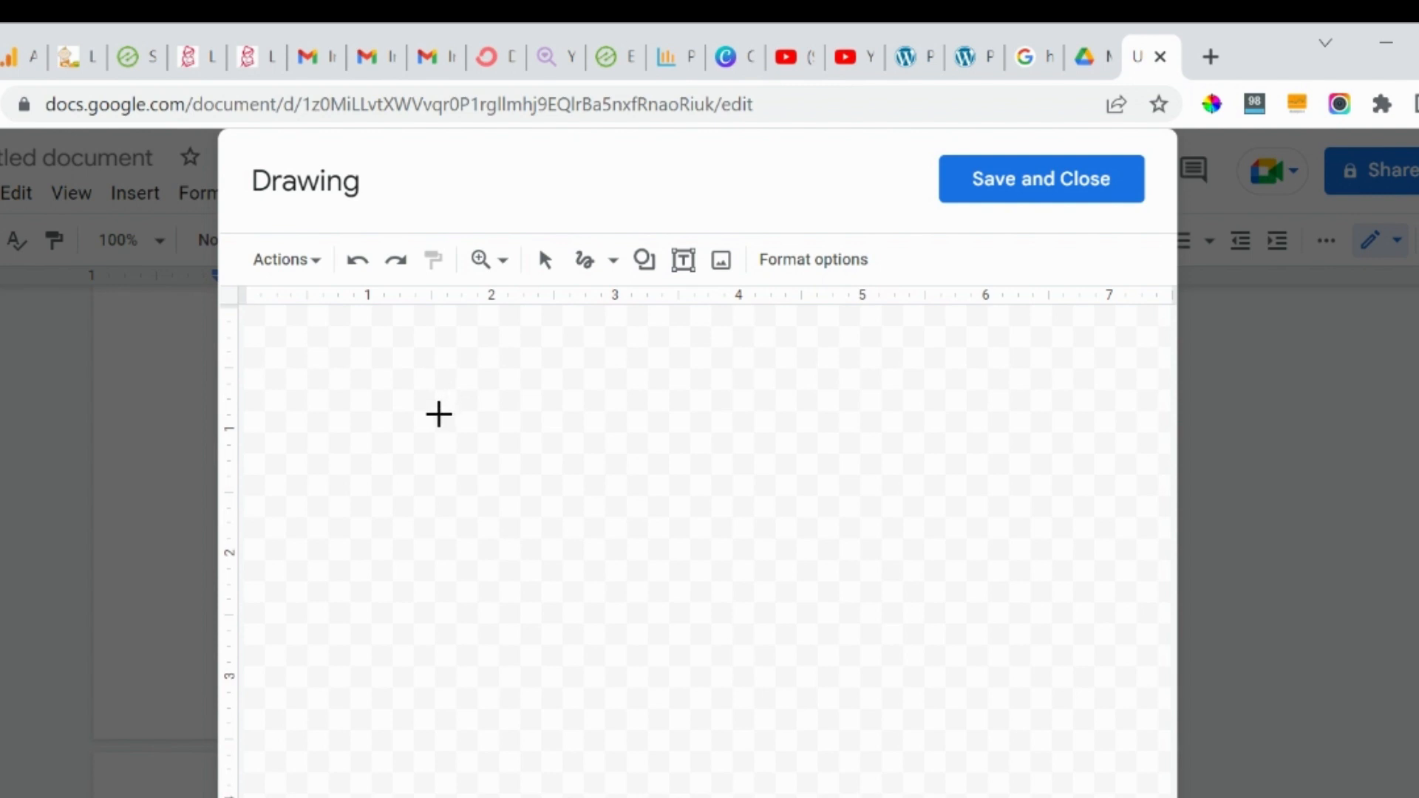
# Scribble an ALEX signature on the canvas and save it into the document.
pyautogui.moveTo(439, 414)
pyautogui.mouseDown()
pyautogui.moveTo(424, 464)
pyautogui.moveTo(463, 465)
pyautogui.moveTo(431, 440)
pyautogui.moveTo(467, 435)
pyautogui.moveTo(459, 453)
pyautogui.moveTo(507, 442)
pyautogui.moveTo(488, 446)
pyautogui.moveTo(494, 464)
pyautogui.moveTo(513, 422)
pyautogui.moveTo(501, 456)
pyautogui.moveTo(530, 449)
pyautogui.moveTo(533, 433)
pyautogui.moveTo(527, 448)
pyautogui.moveTo(553, 442)
pyautogui.mouseUp()
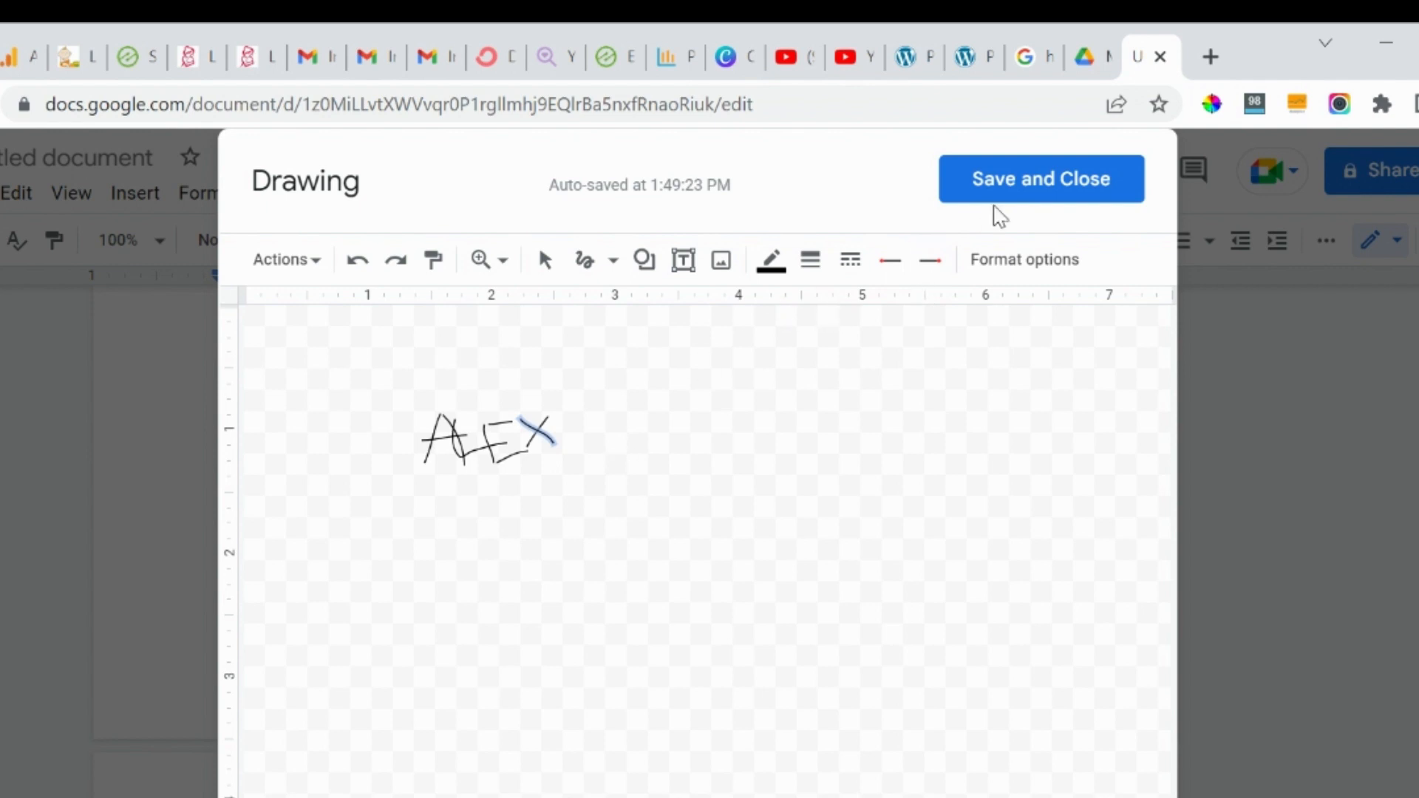
pyautogui.click(1015, 194)
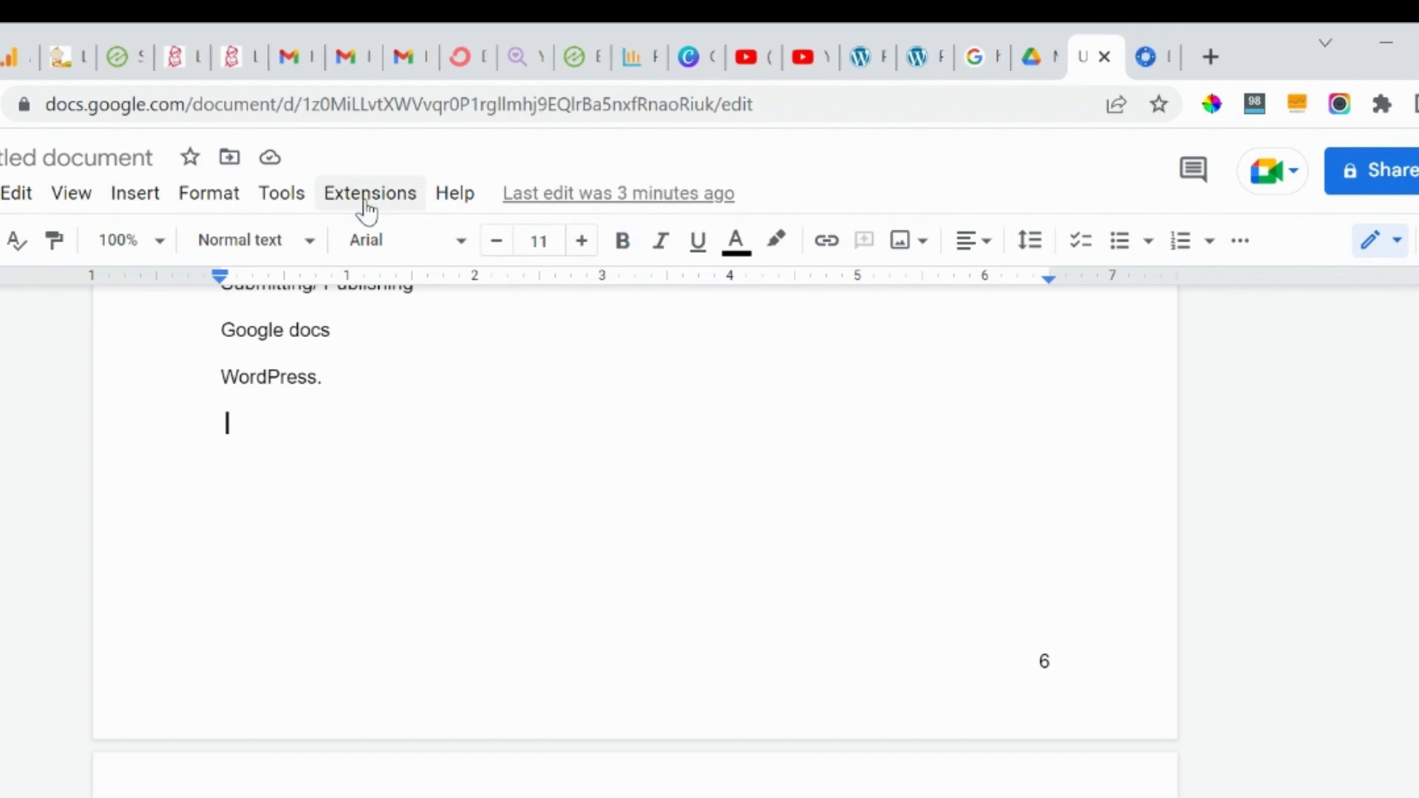
# Open the Extensions menu to see the installed add-ons.
pyautogui.click(366, 203)
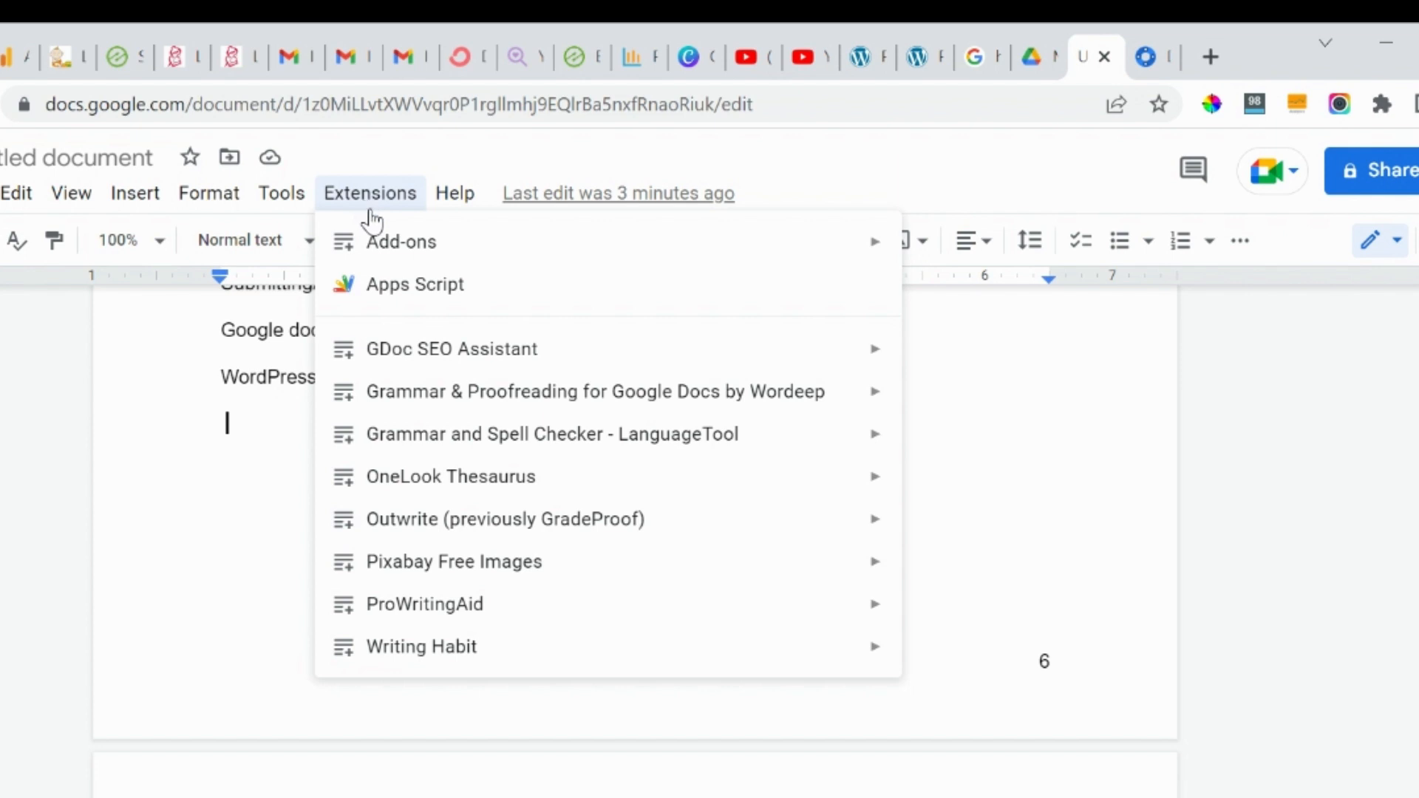
# Open the add-ons Marketplace and search 'sign', choosing the HelloSign suggestion.
pyautogui.moveTo(397, 249)
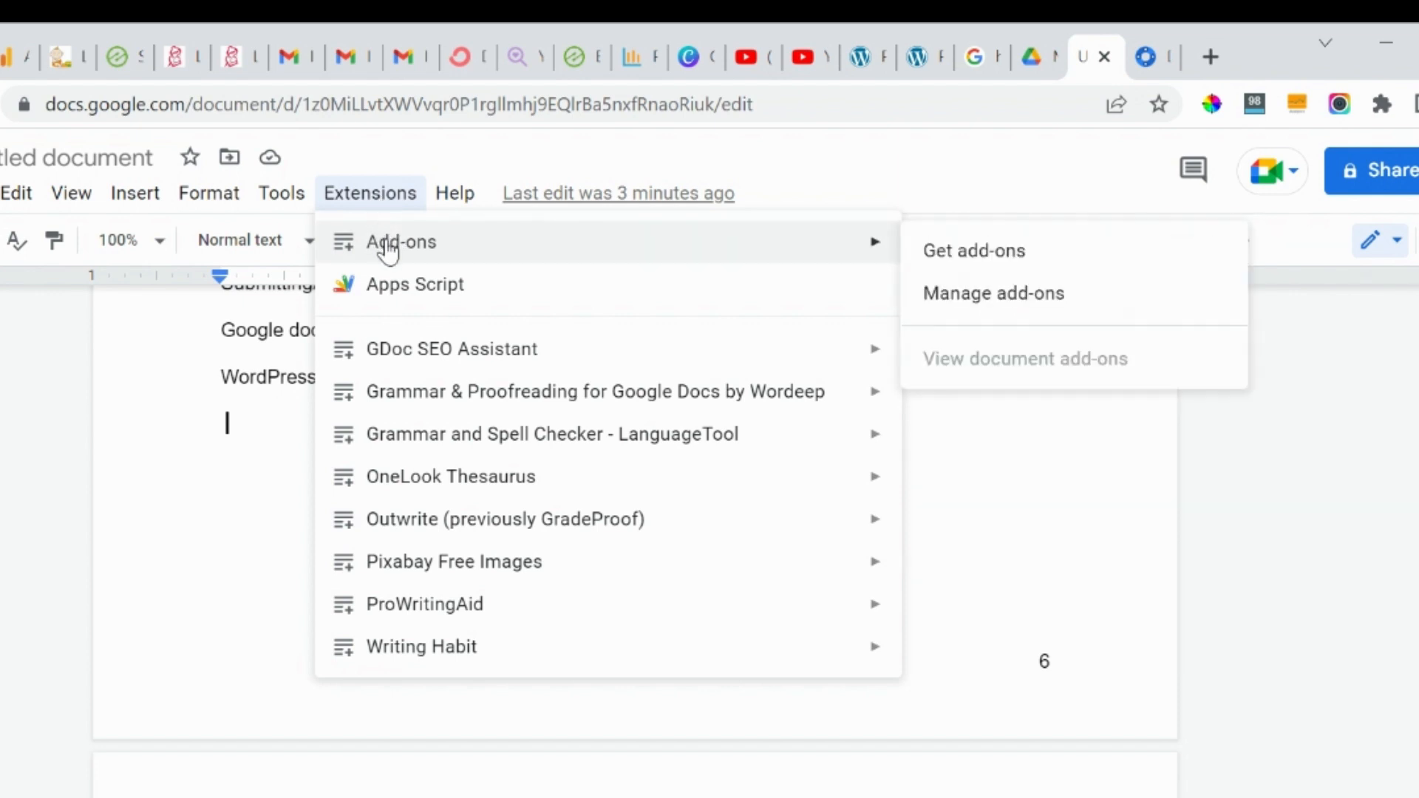
pyautogui.click(964, 264)
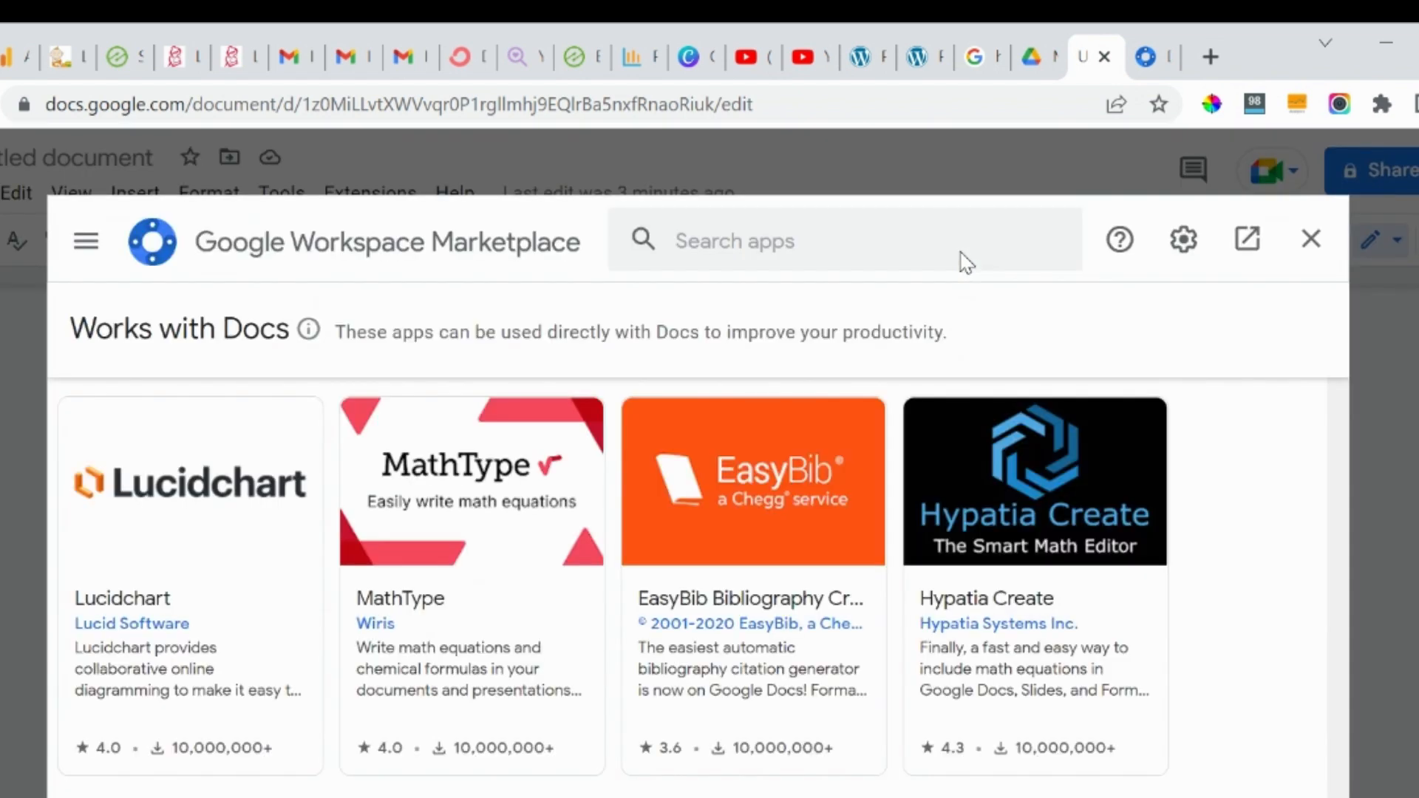
pyautogui.click(832, 235)
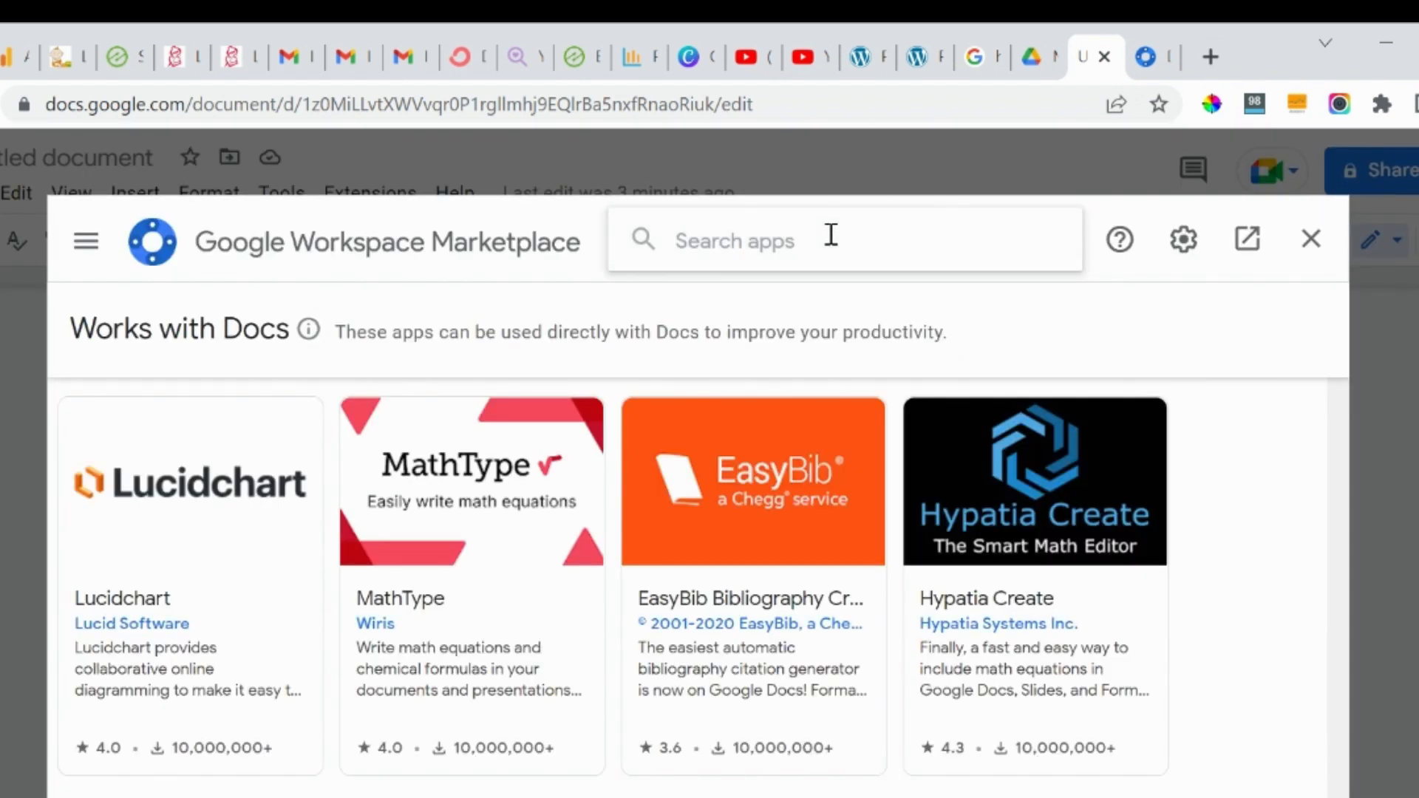
pyautogui.write('d')
pyautogui.press('BackSpace')
pyautogui.write('sign')
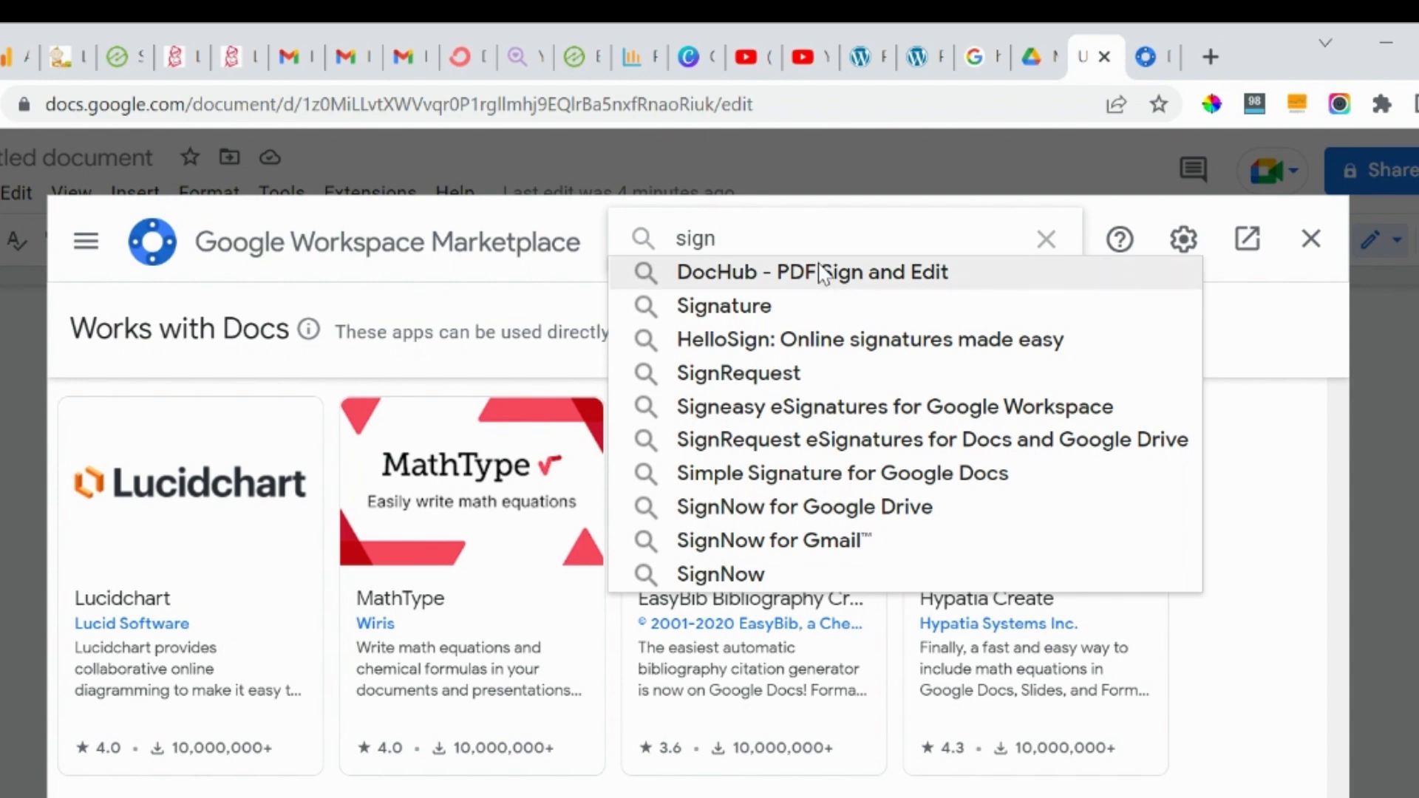
pyautogui.click(754, 347)
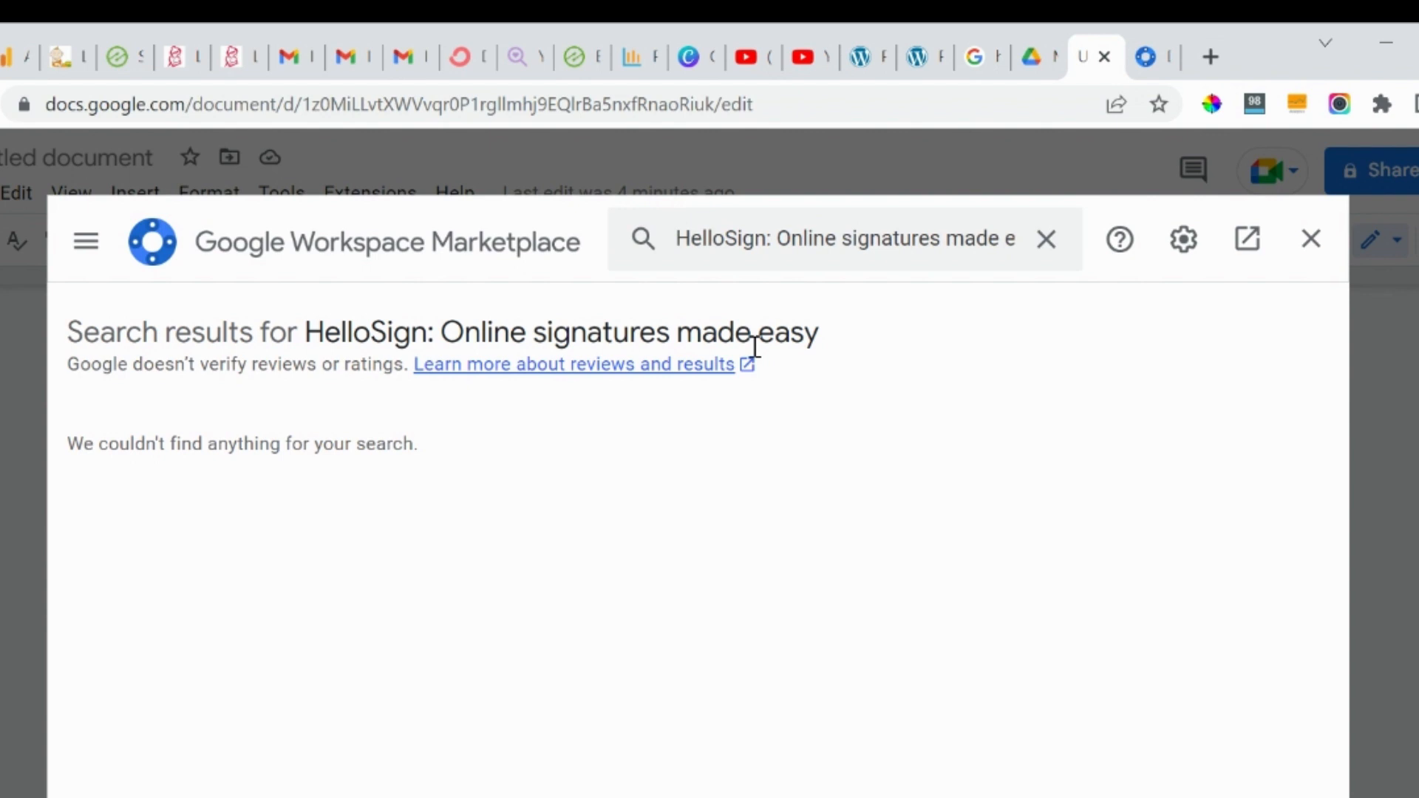
# Re-enter 'sign' in the search and choose the Signature suggestion instead.
pyautogui.click(792, 235)
pyautogui.press('Home')
pyautogui.hotkey('shift', 'End')
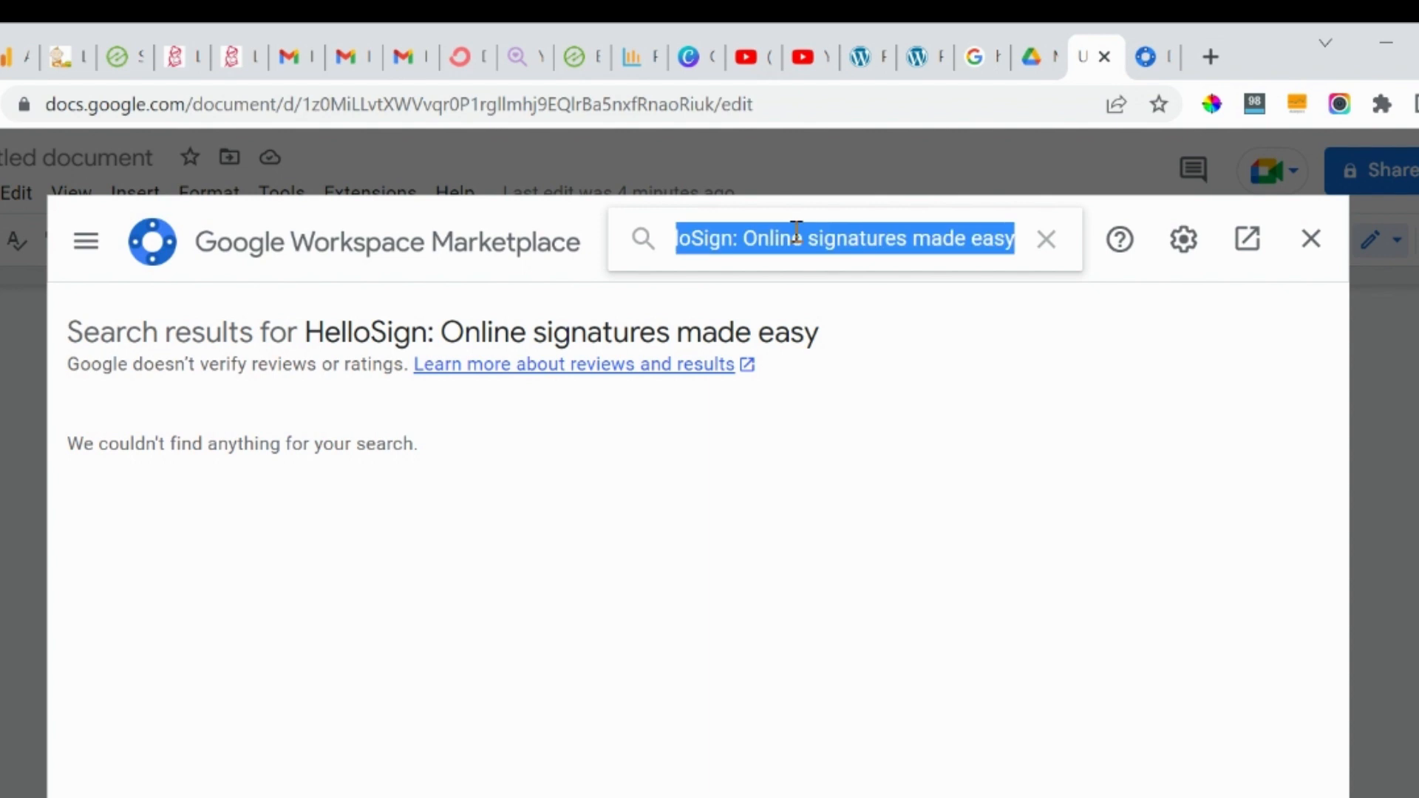
pyautogui.write('sign')
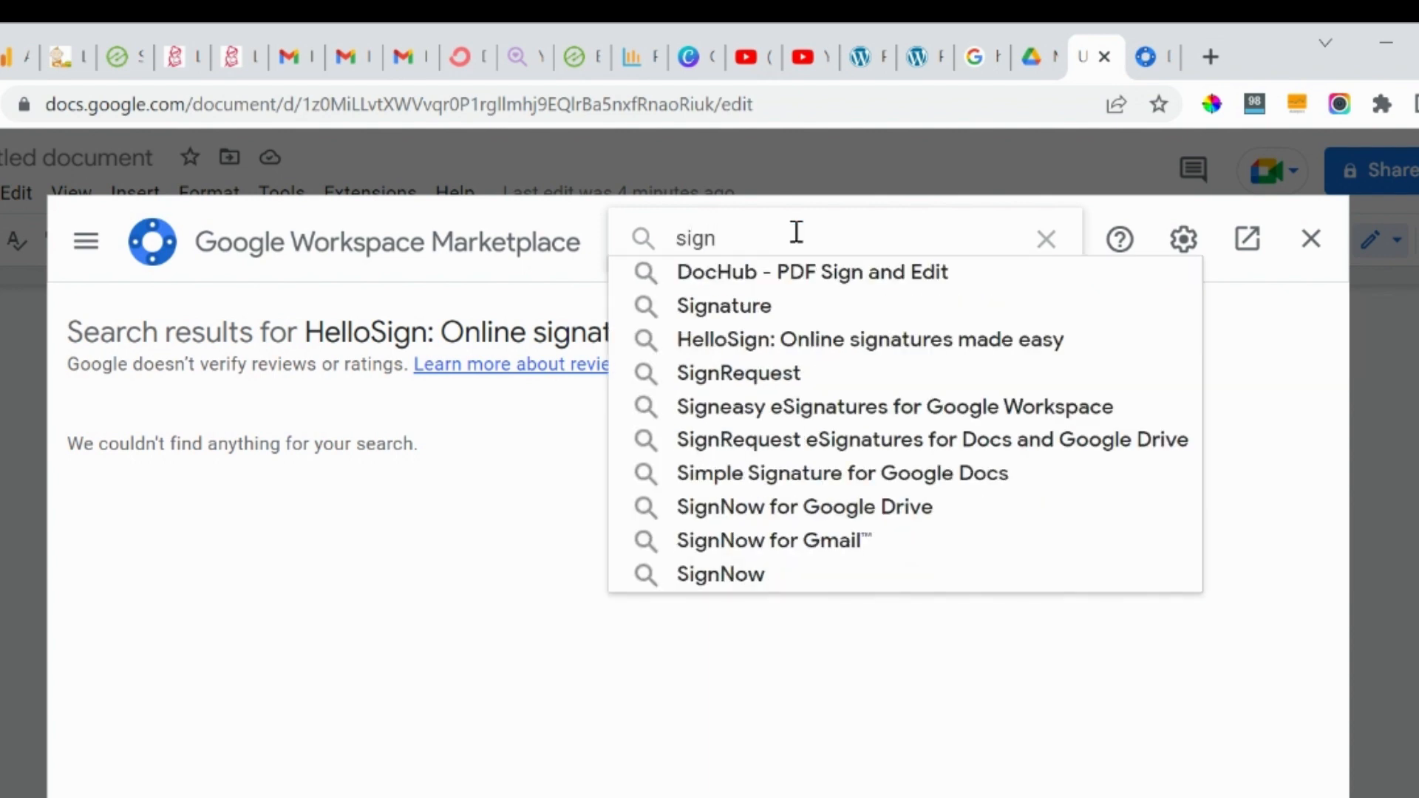
pyautogui.click(783, 281)
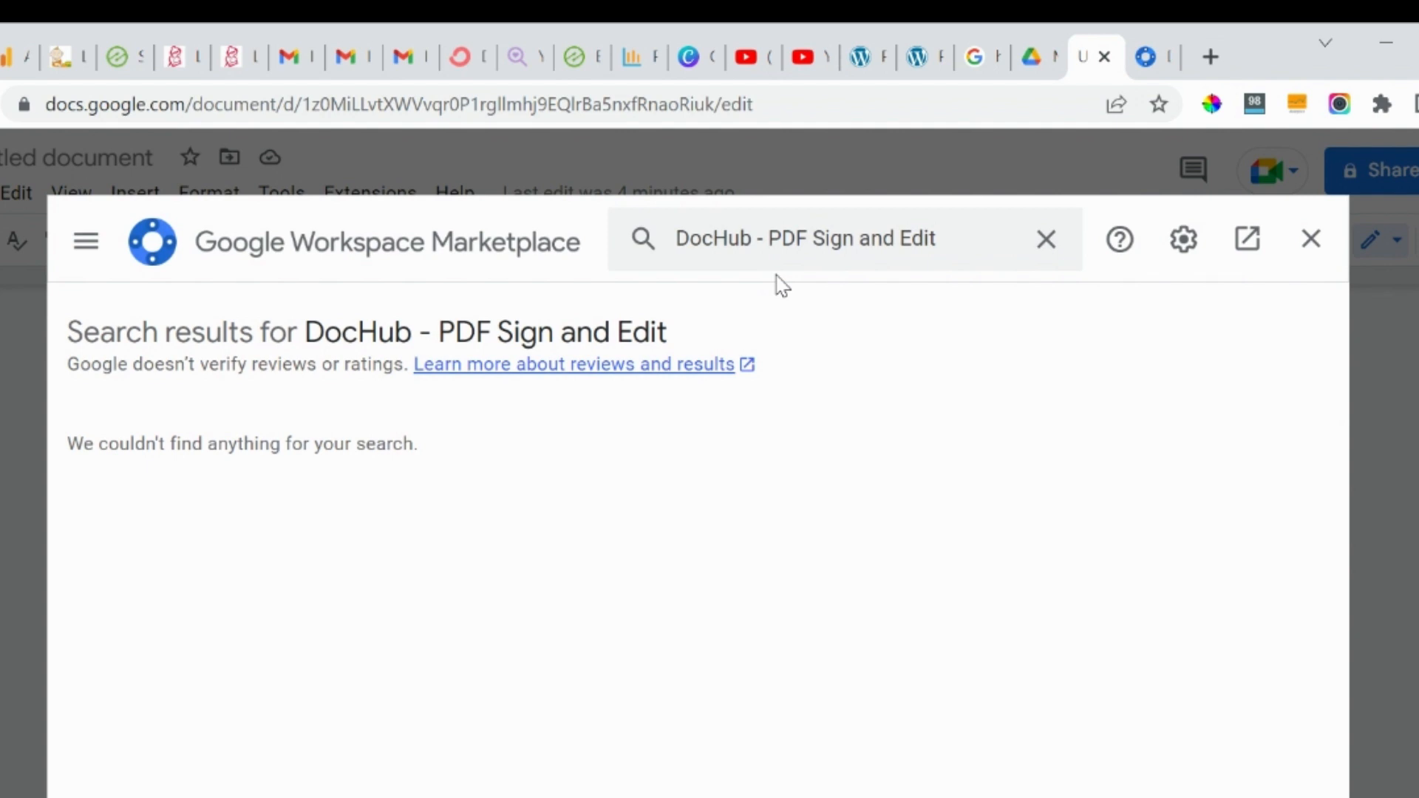
pyautogui.click(940, 238)
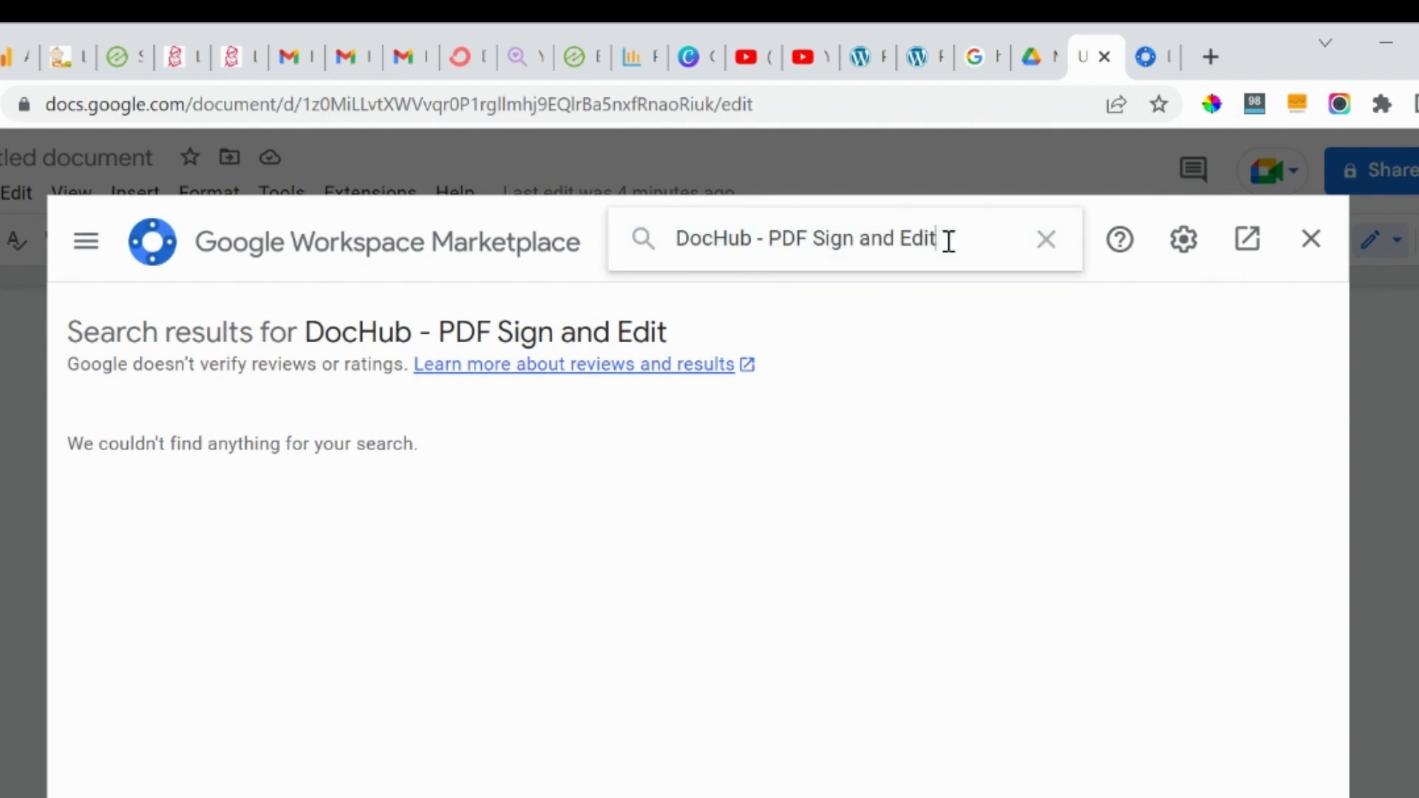
pyautogui.hotkey('ctrl', 'a')
pyautogui.write('sign')
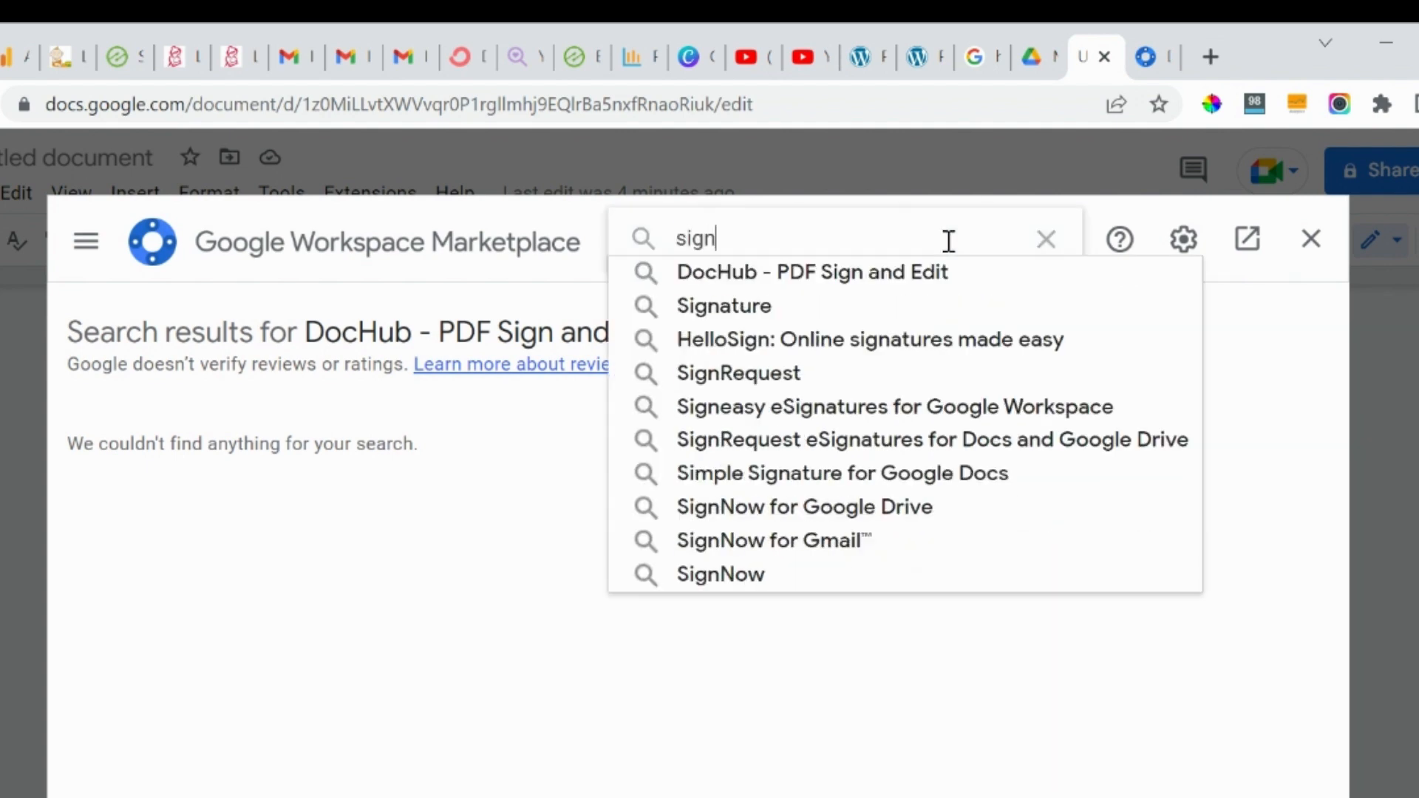
pyautogui.click(917, 310)
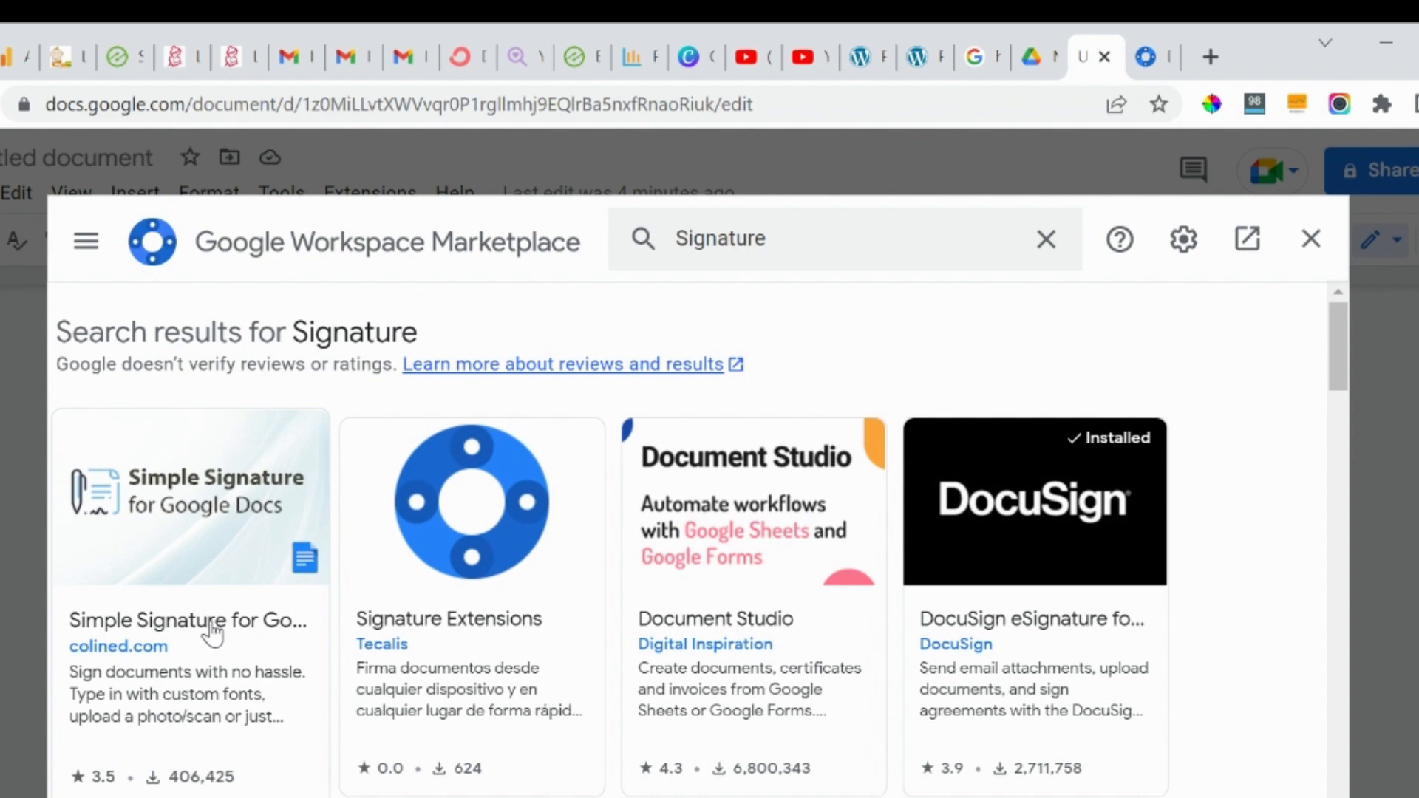
# Install Simple Signature for Google Docs, grant it access, and close the Marketplace.
pyautogui.click(215, 545)
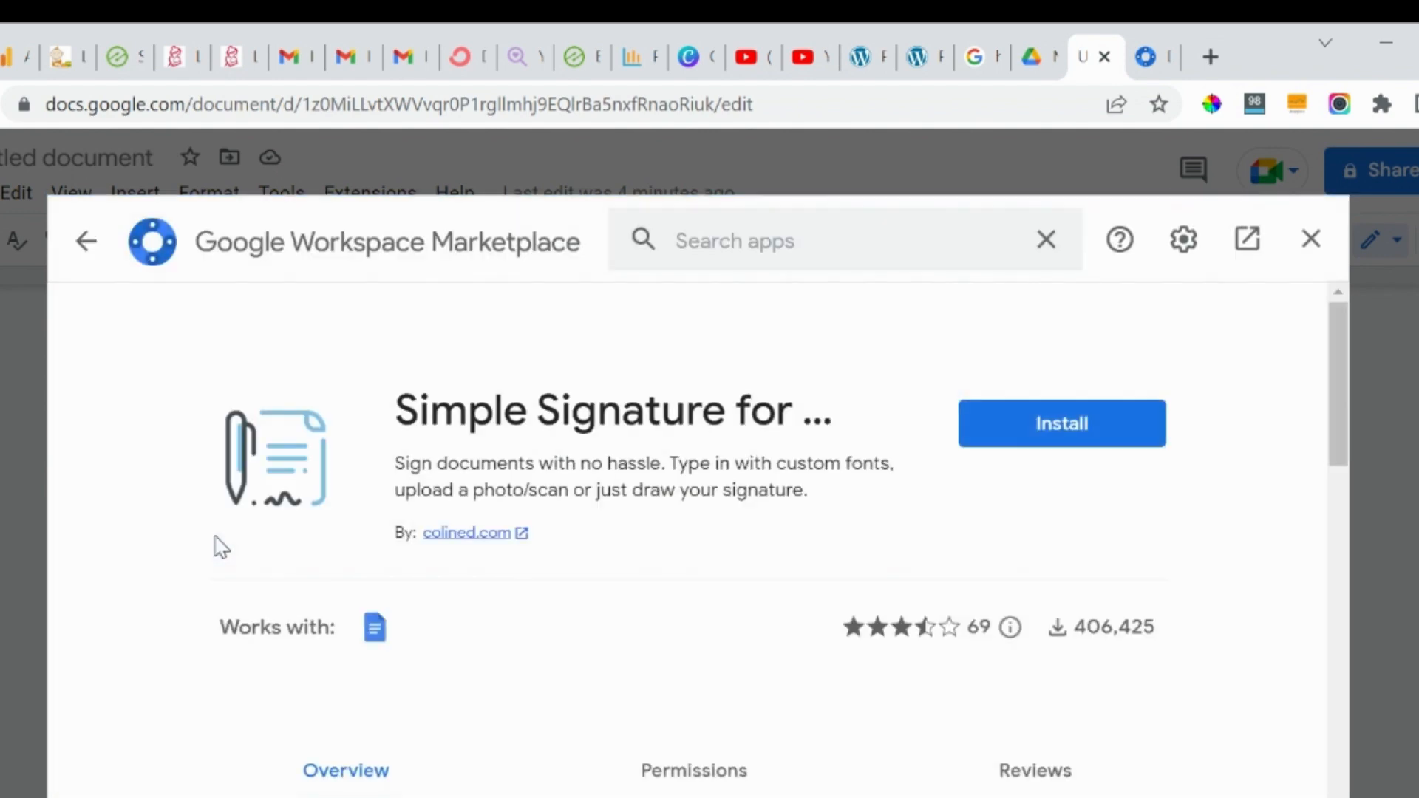
pyautogui.click(1037, 425)
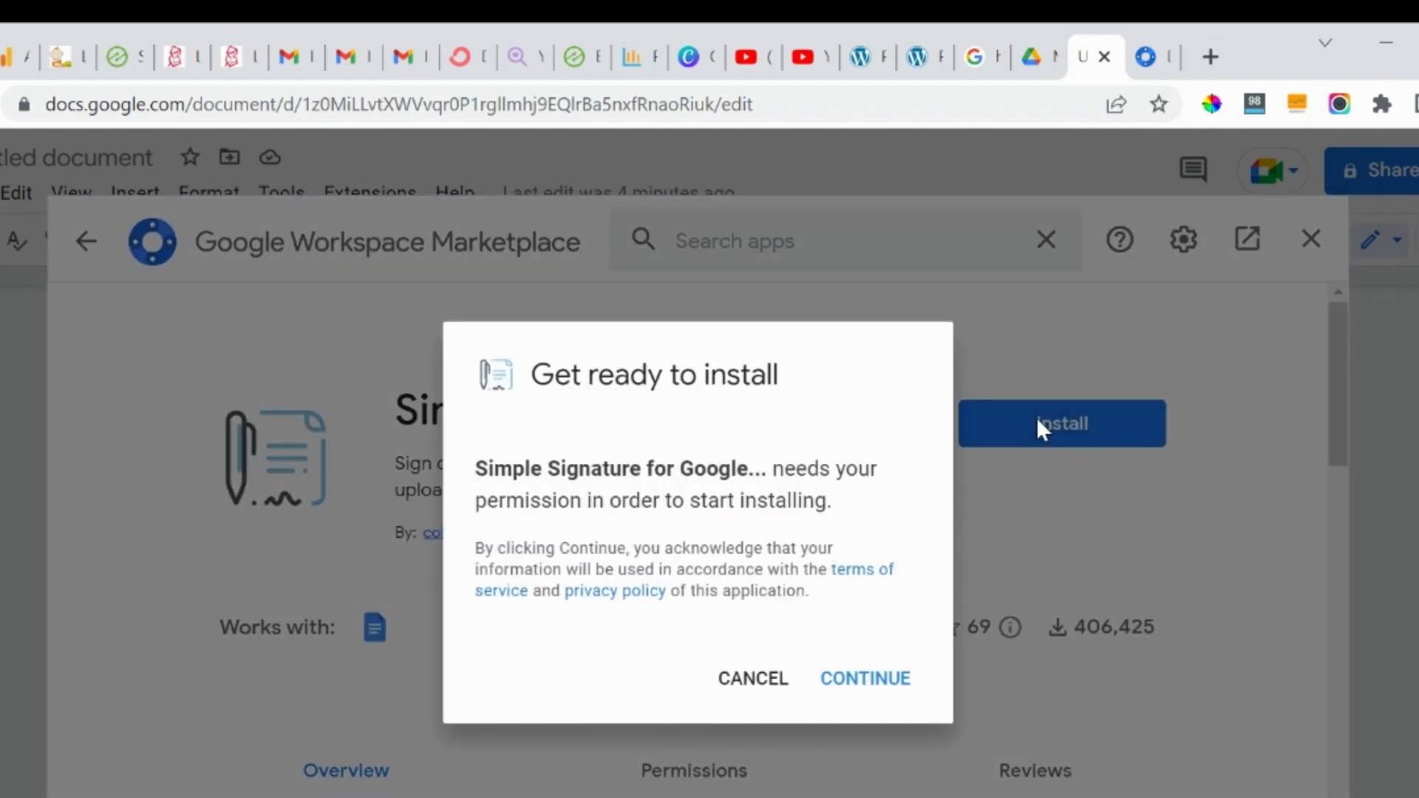
pyautogui.click(870, 676)
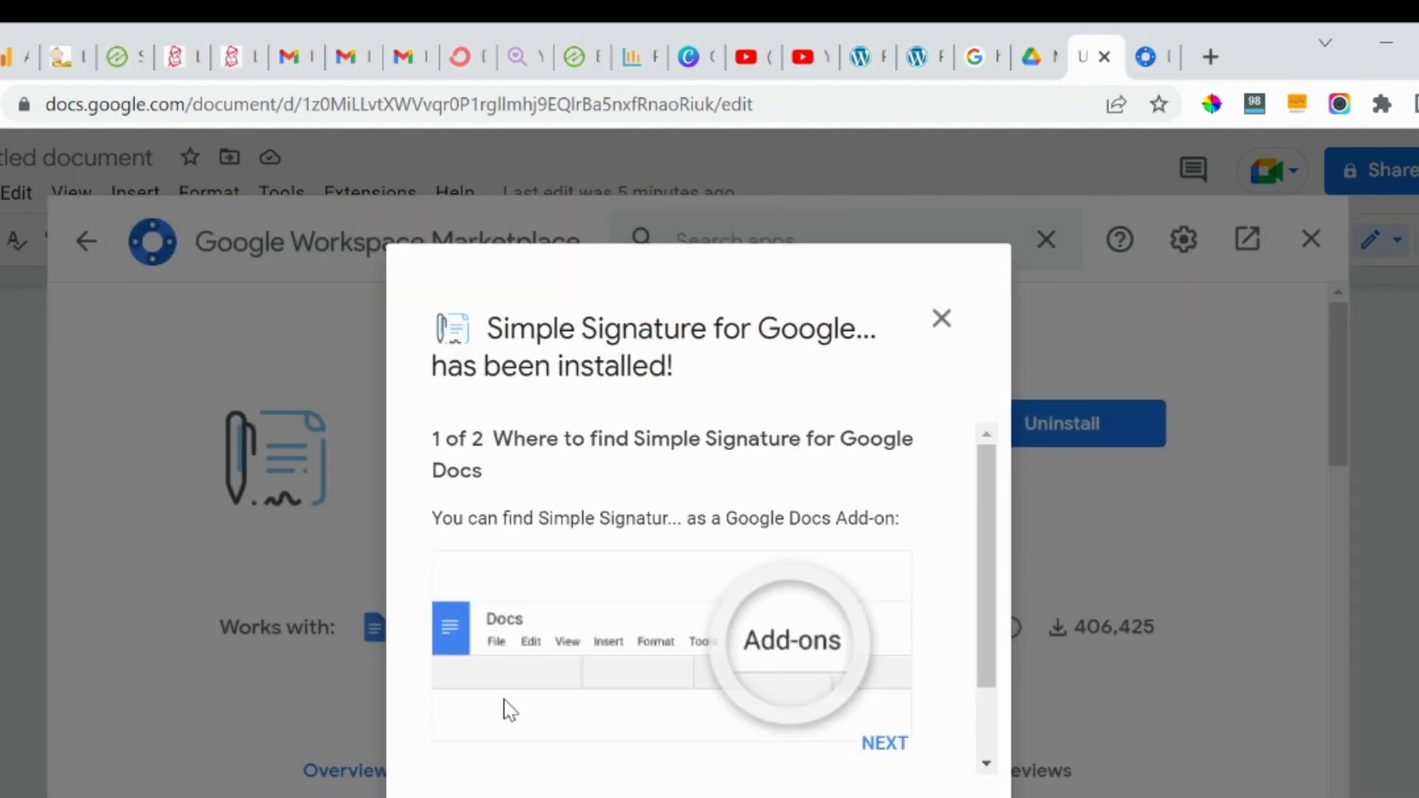
pyautogui.click(885, 745)
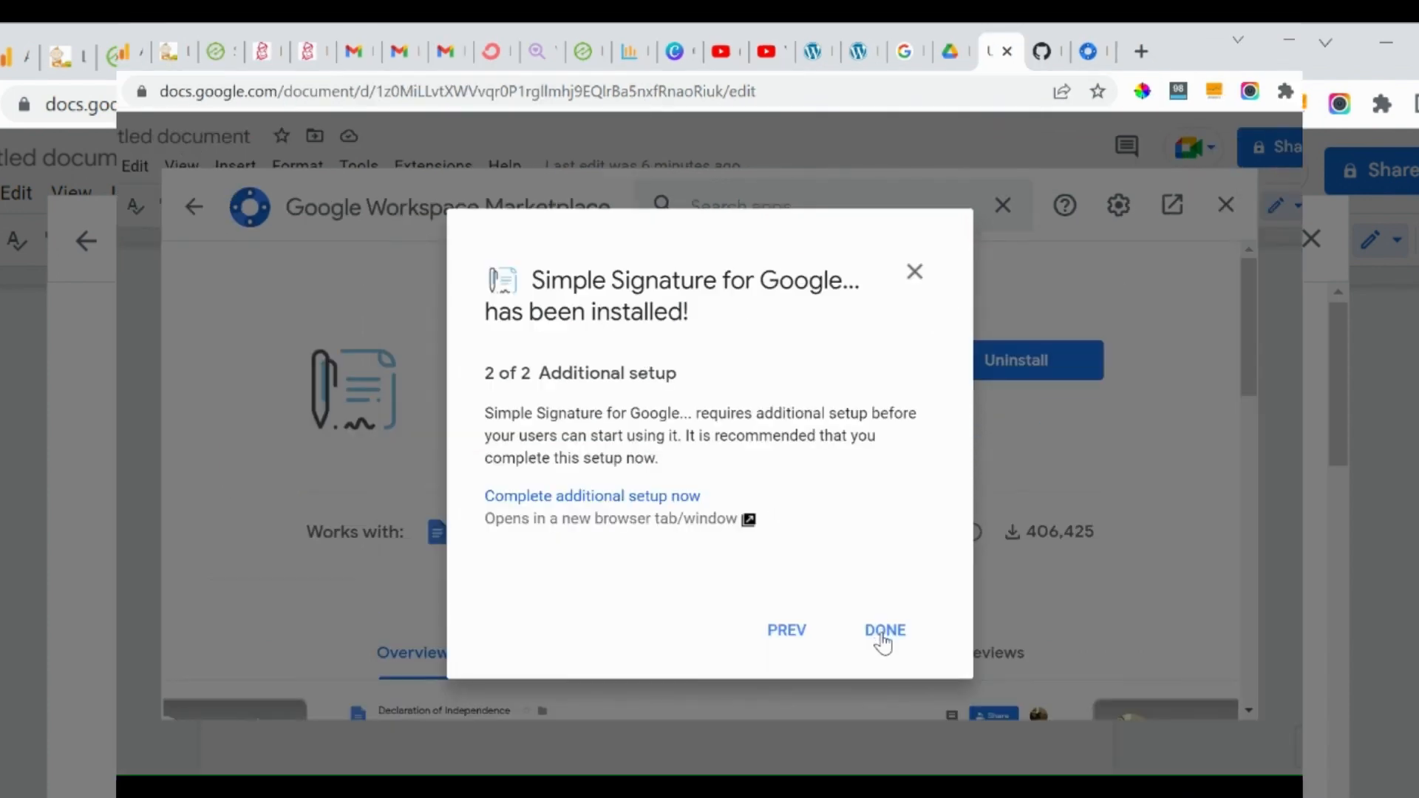
pyautogui.click(903, 748)
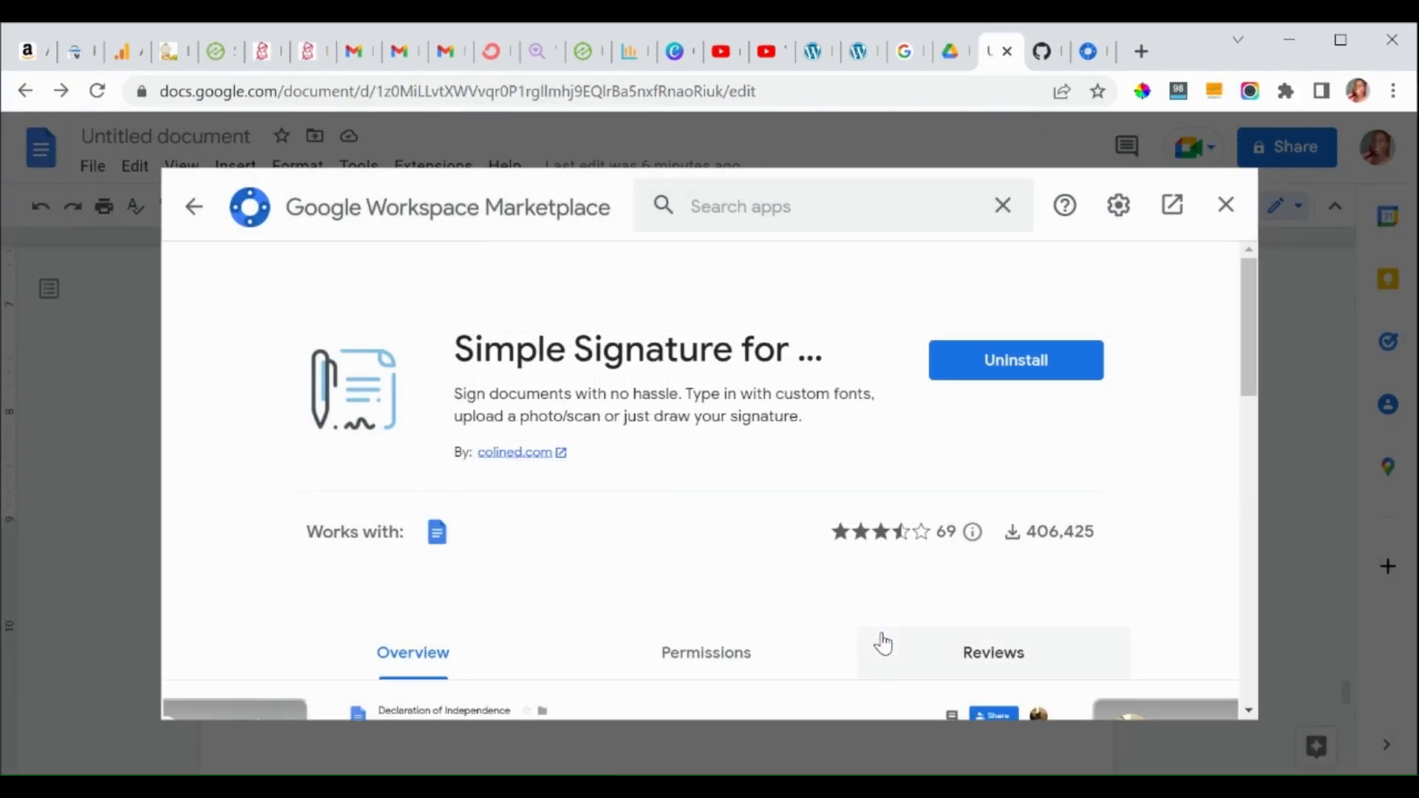
pyautogui.click(1225, 210)
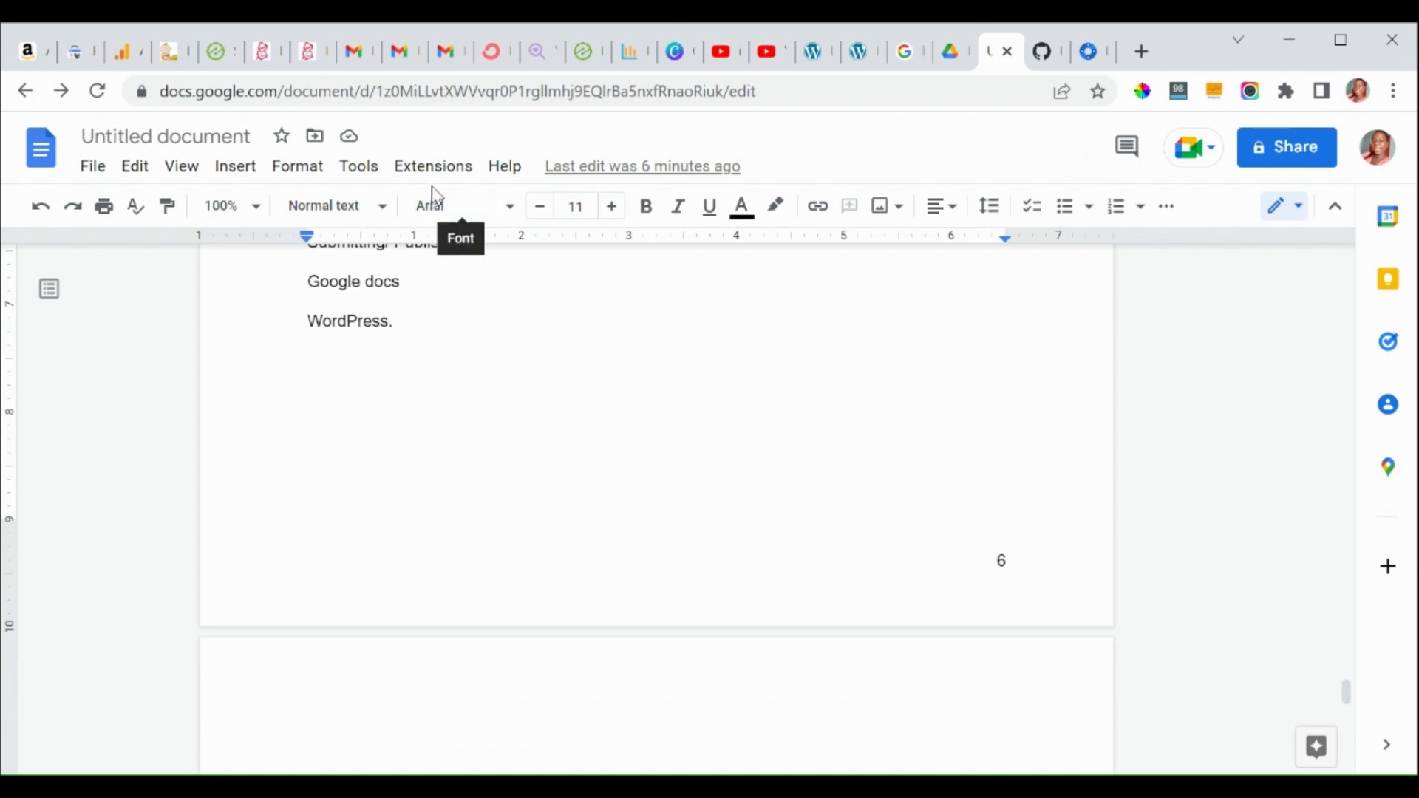
pyautogui.click(416, 169)
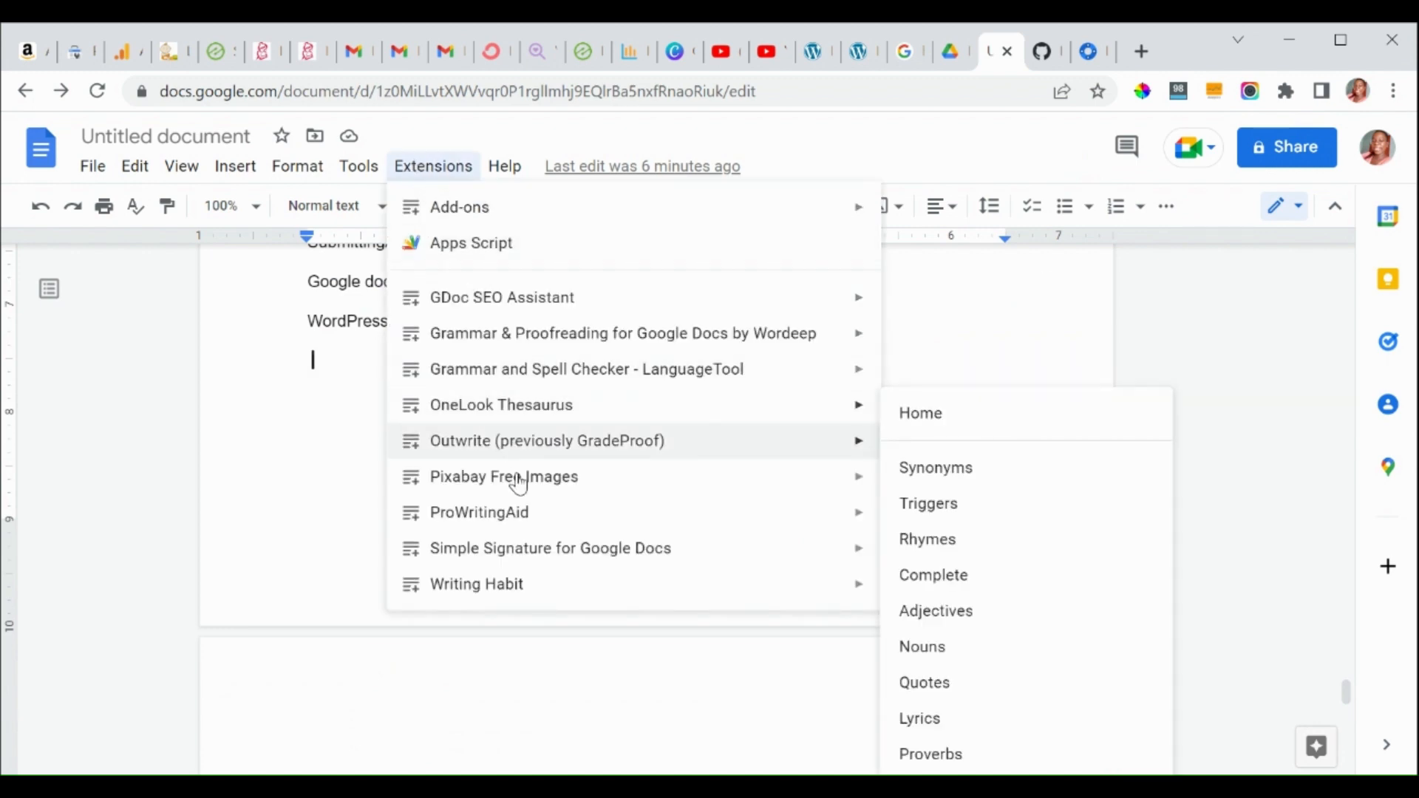
# Open the Simple Signature sidebar and start editing the sample signature text.
pyautogui.moveTo(538, 555)
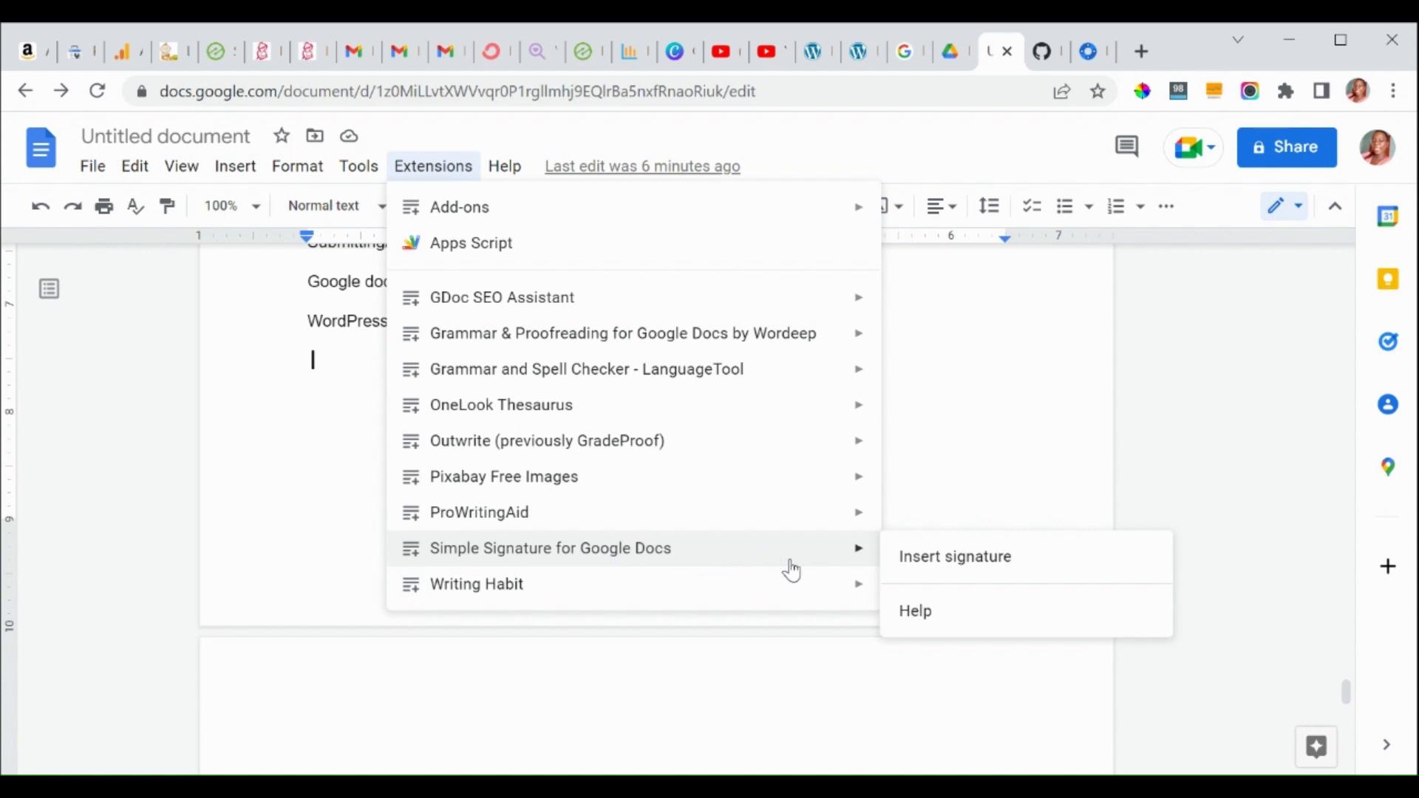
pyautogui.click(924, 568)
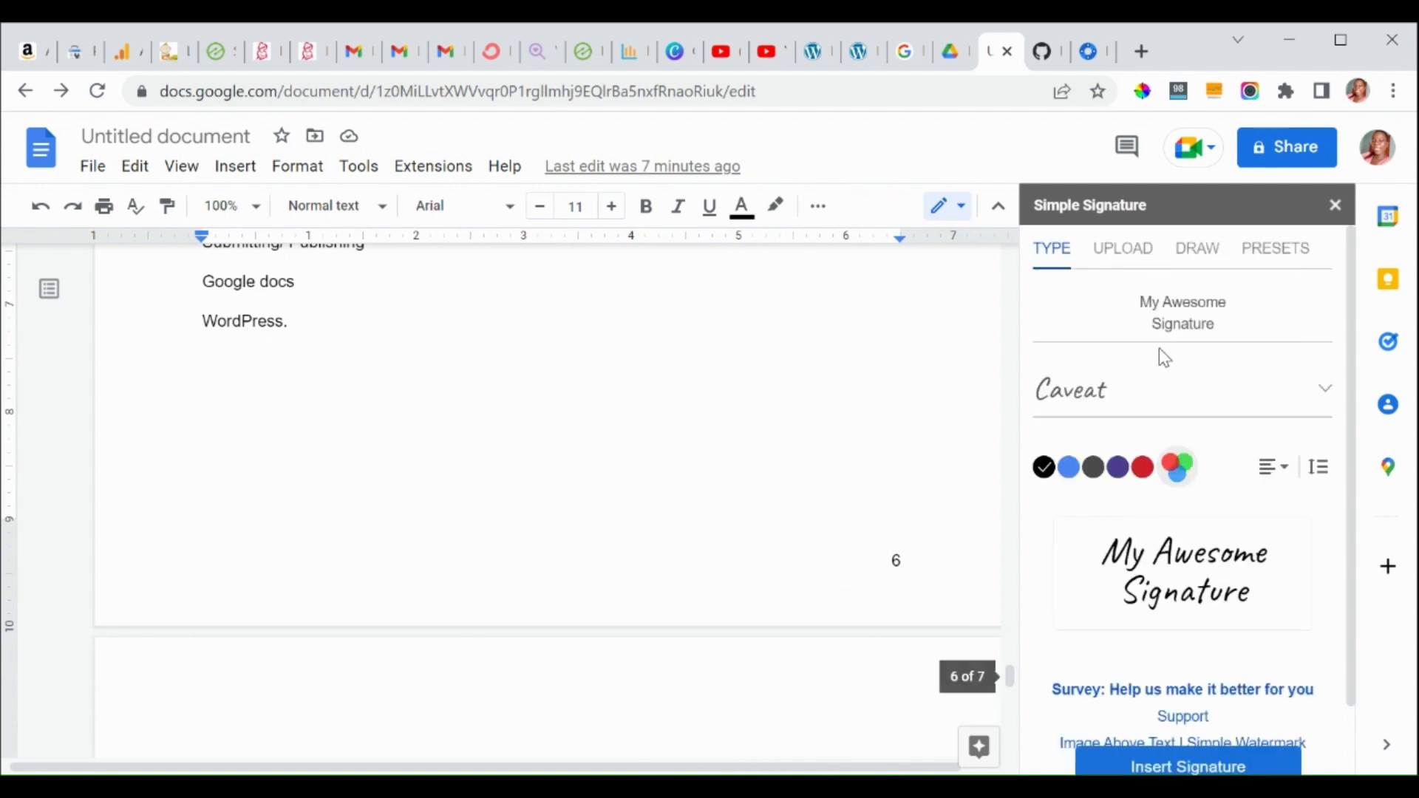
pyautogui.click(1169, 327)
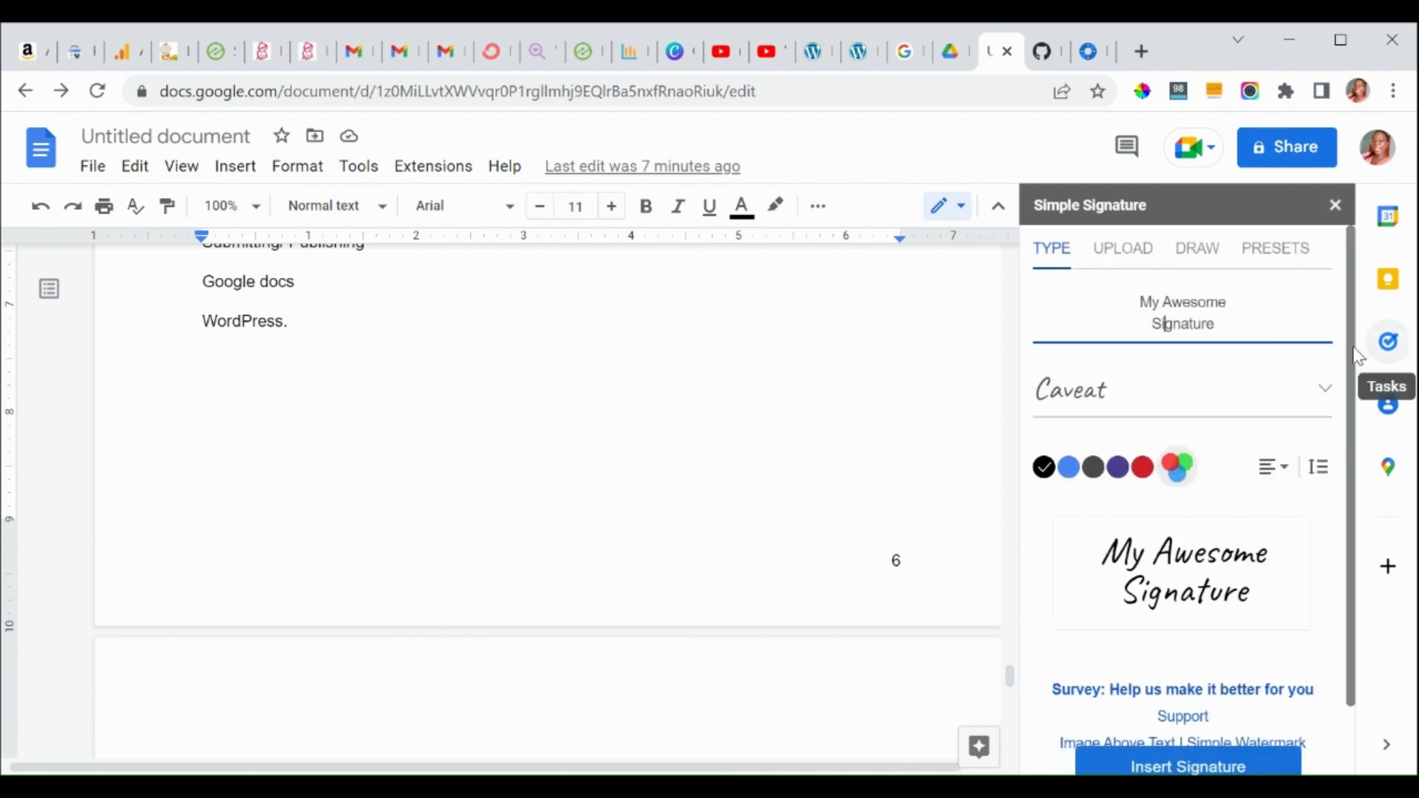
pyautogui.scroll(-2, 1356, 369)
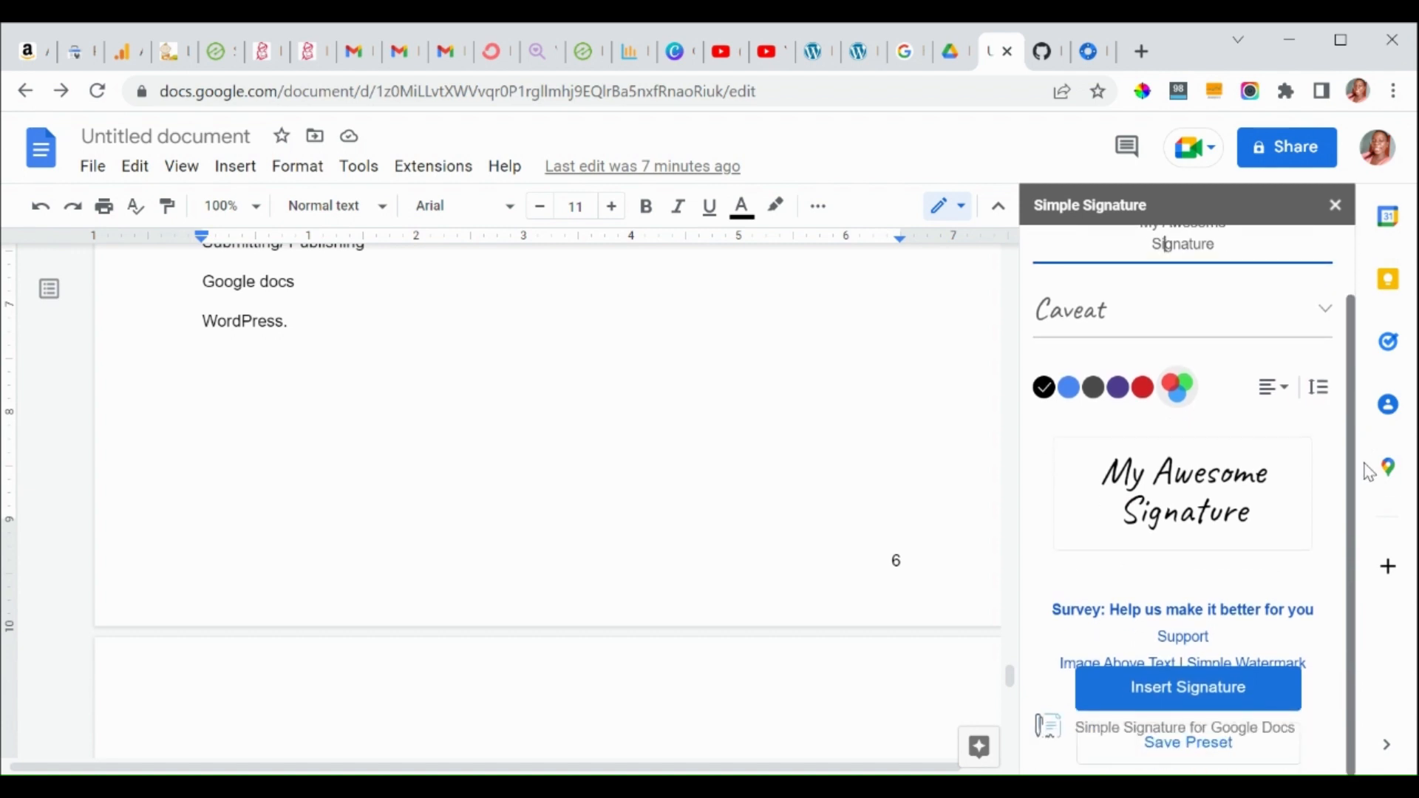
pyautogui.scroll(2, 1346, 355)
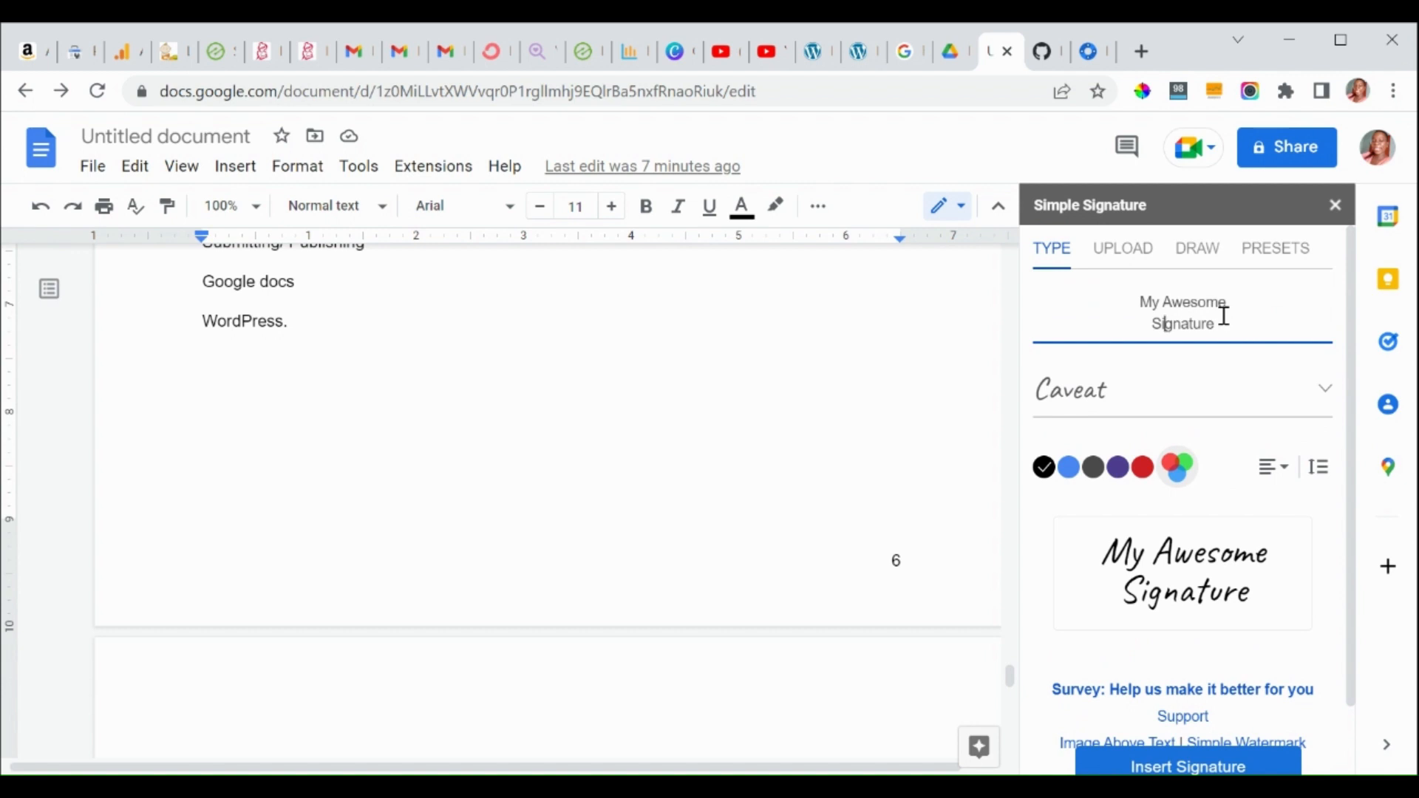
# Replace the sample signature text with the signer's full name.
pyautogui.write('Ji')
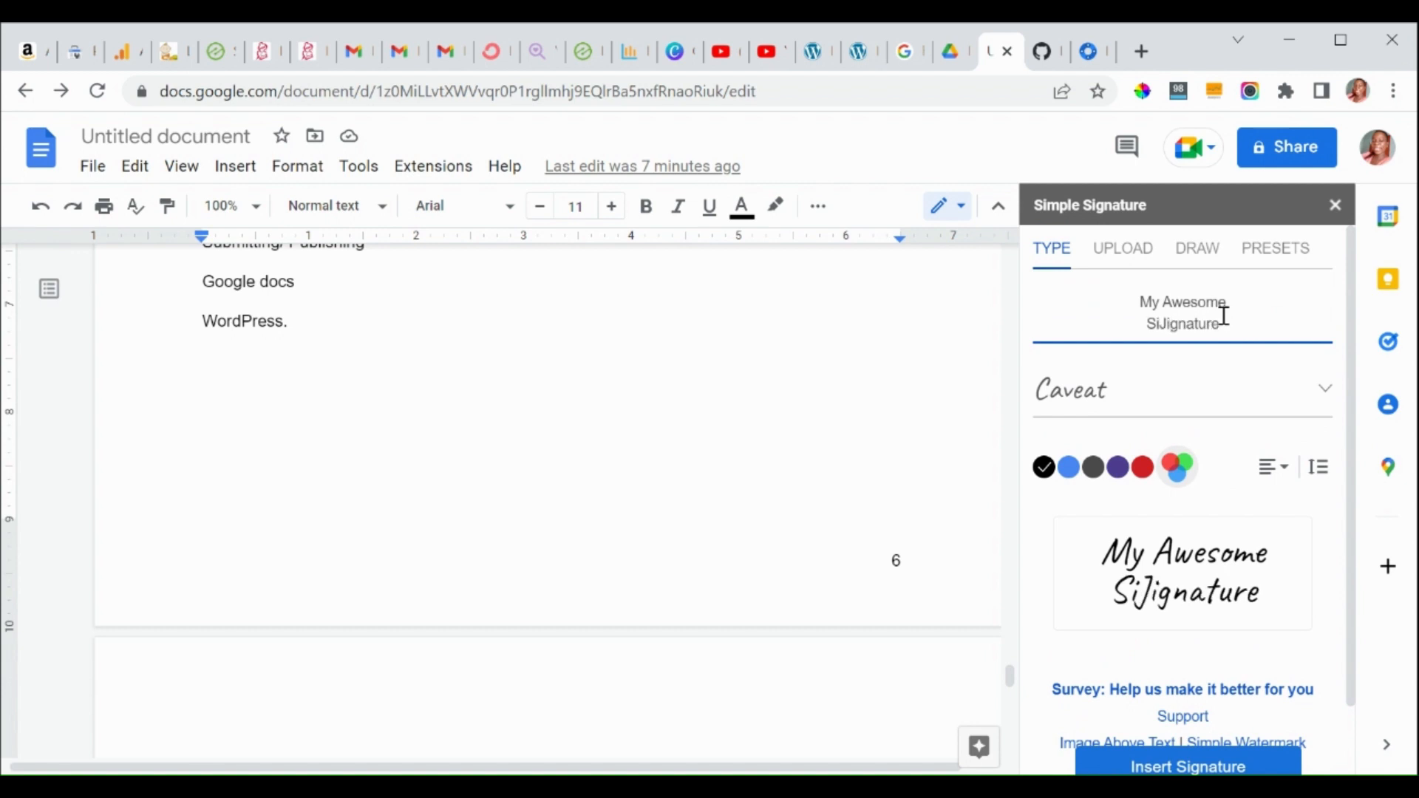
pyautogui.press('Left')
pyautogui.press('Left')
pyautogui.press('Left')
pyautogui.hotkey('shift', 'End')
pyautogui.hotkey('shift', 'Right')
pyautogui.hotkey('shift', 'Right')
pyautogui.hotkey('shift', 'Right')
pyautogui.hotkey('shift', 'Right')
pyautogui.hotkey('shift', 'Right')
pyautogui.hotkey('shift', 'Right')
pyautogui.hotkey('shift', 'Right')
pyautogui.hotkey('shift', 'Right')
pyautogui.hotkey('shift', 'Right')
pyautogui.hotkey('shift', 'Right')
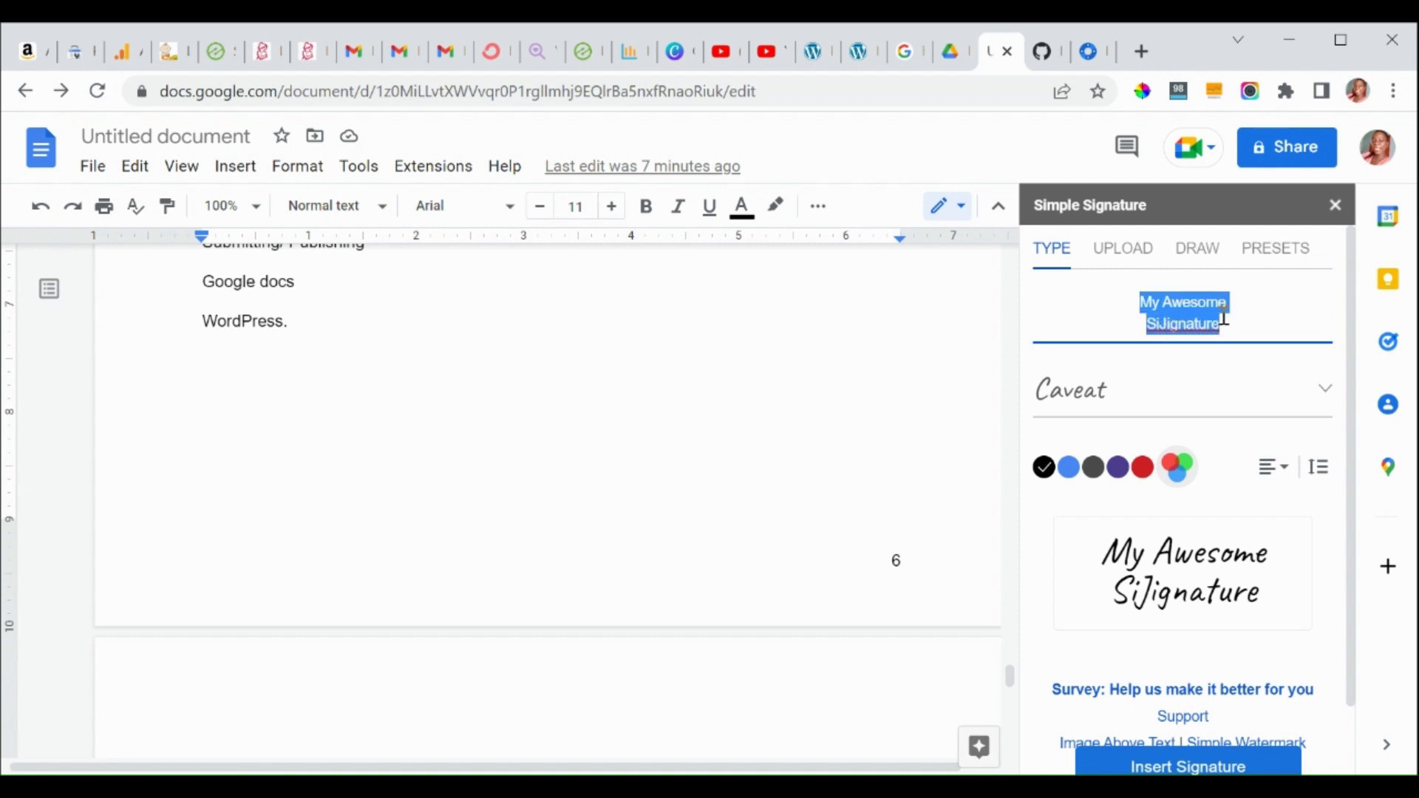
pyautogui.press('BackSpace')
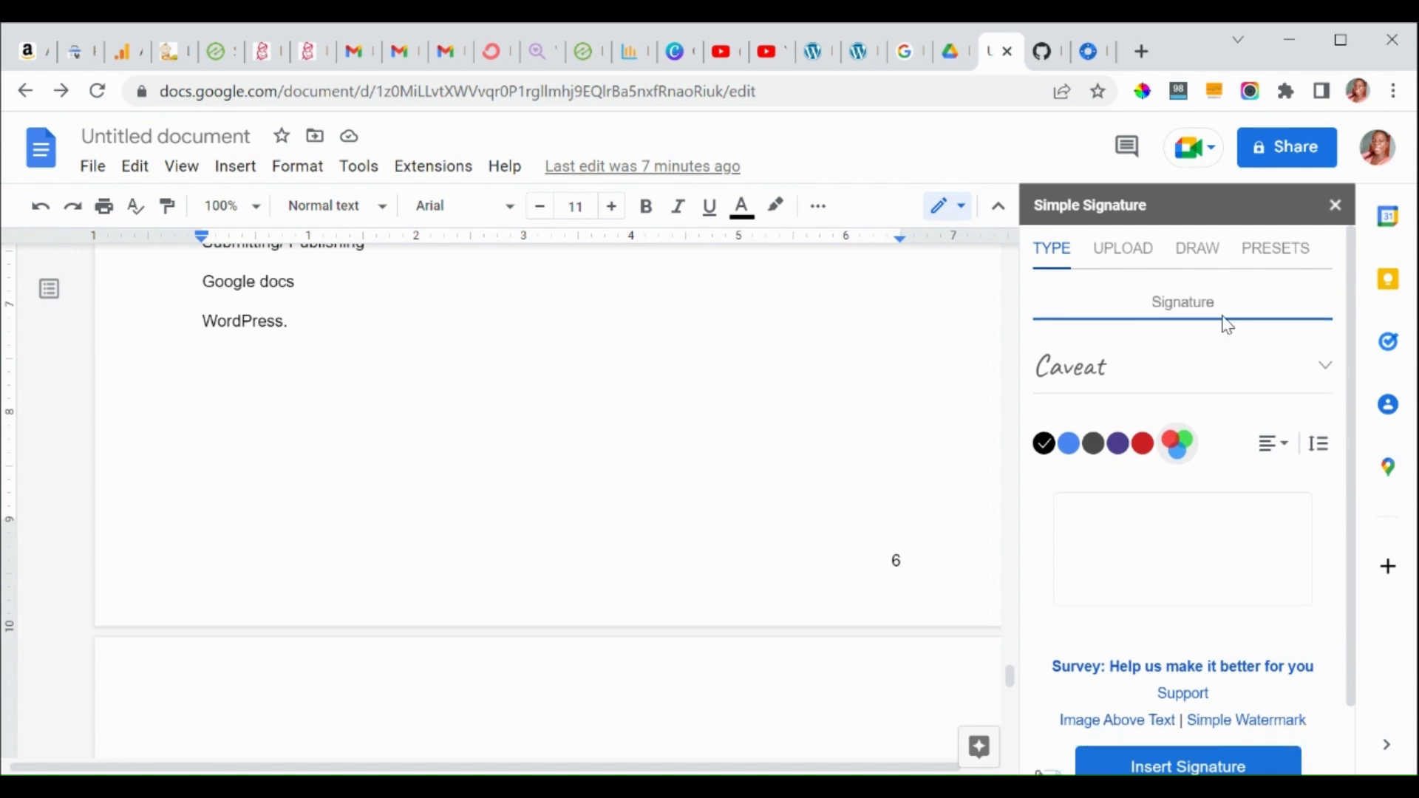
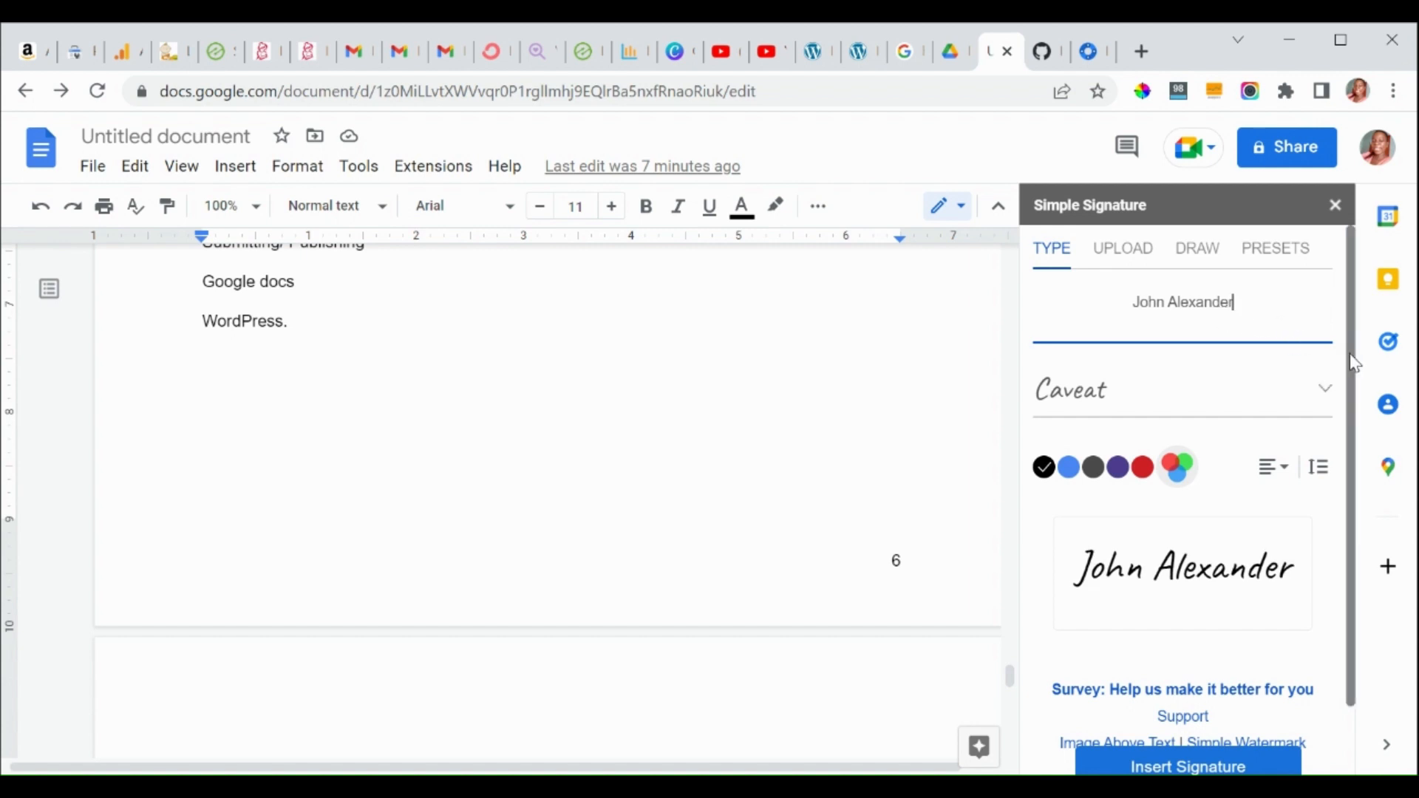
pyautogui.moveTo(1354, 361); pyautogui.dragTo(1355, 406)
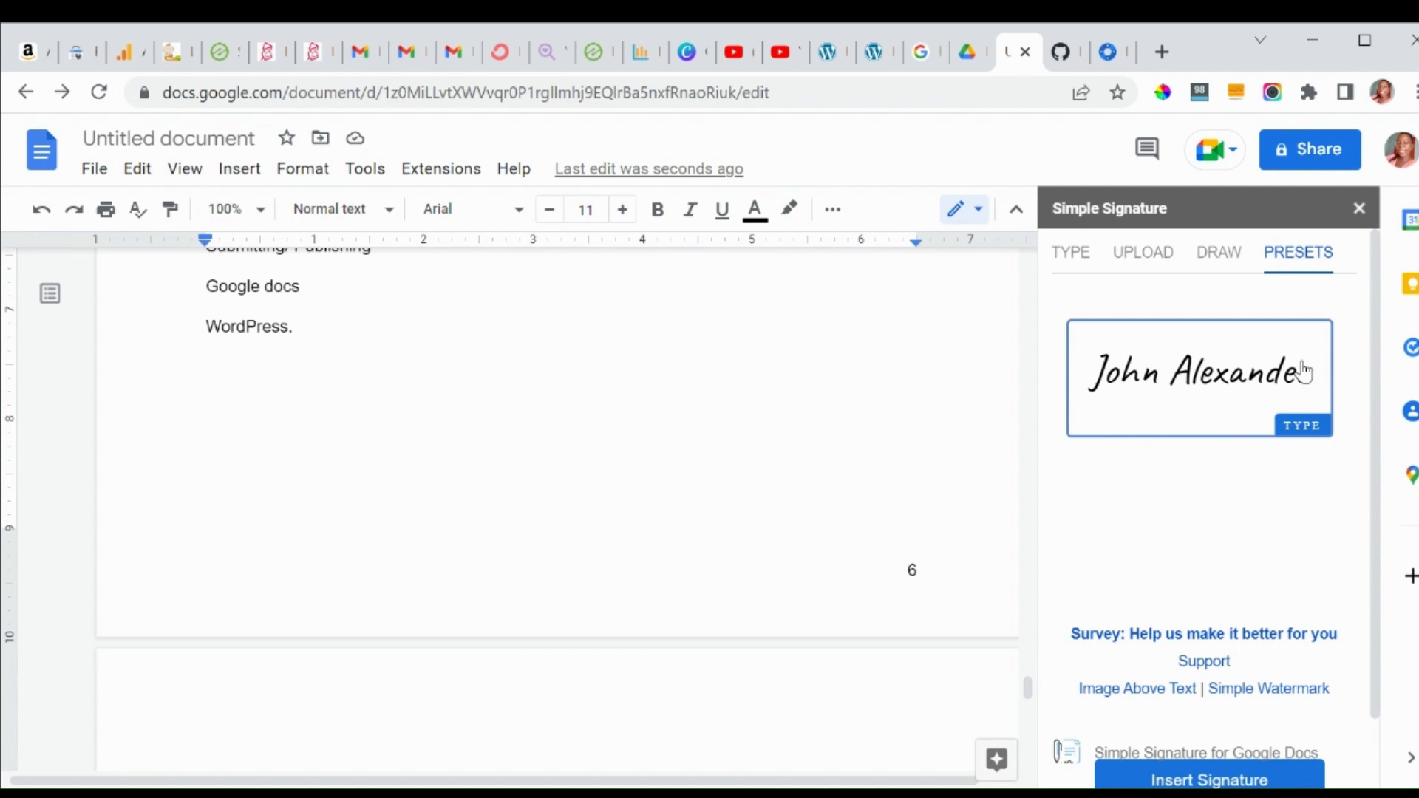
# Set the typed signature's font to Pacifico, then view the UPLOAD option.
pyautogui.click(1061, 263)
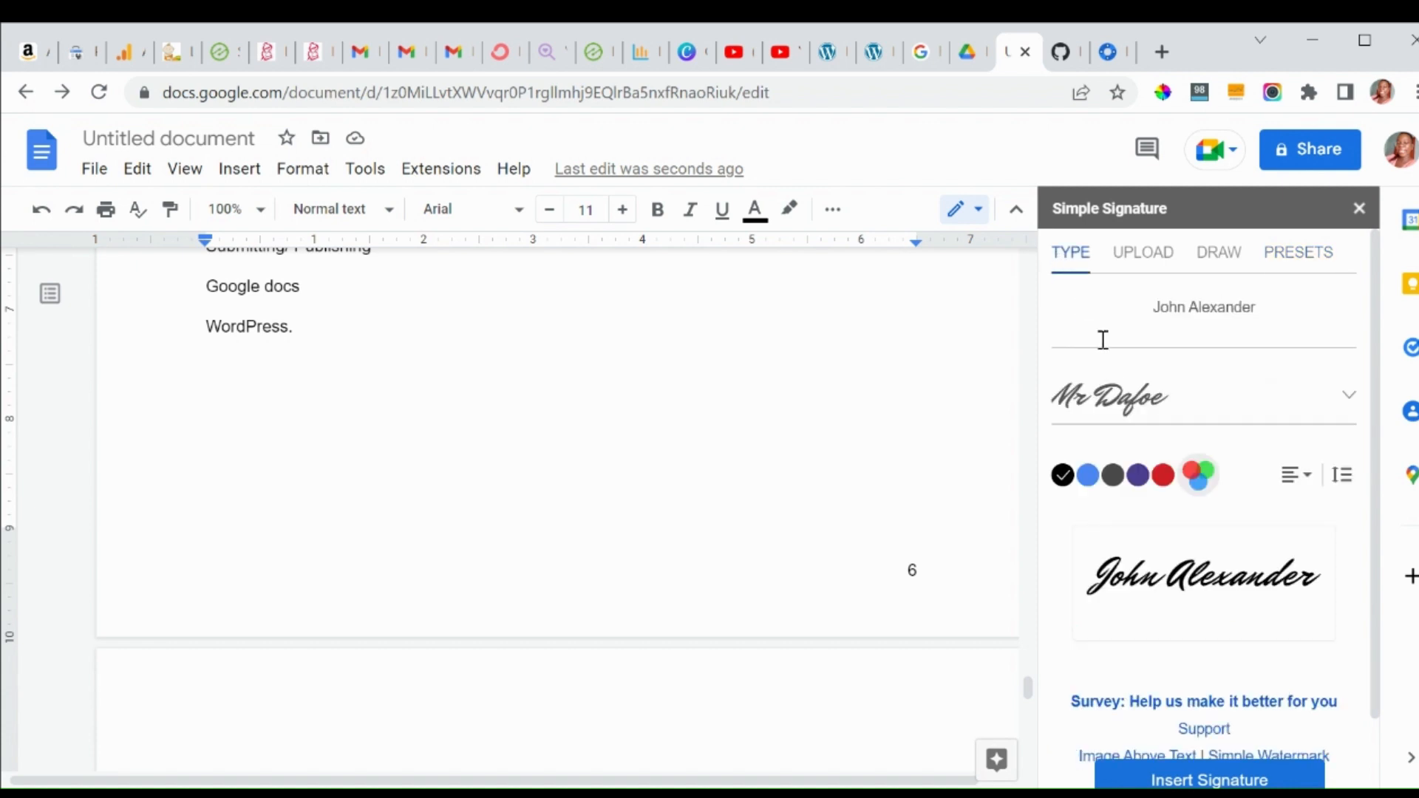
pyautogui.click(1187, 414)
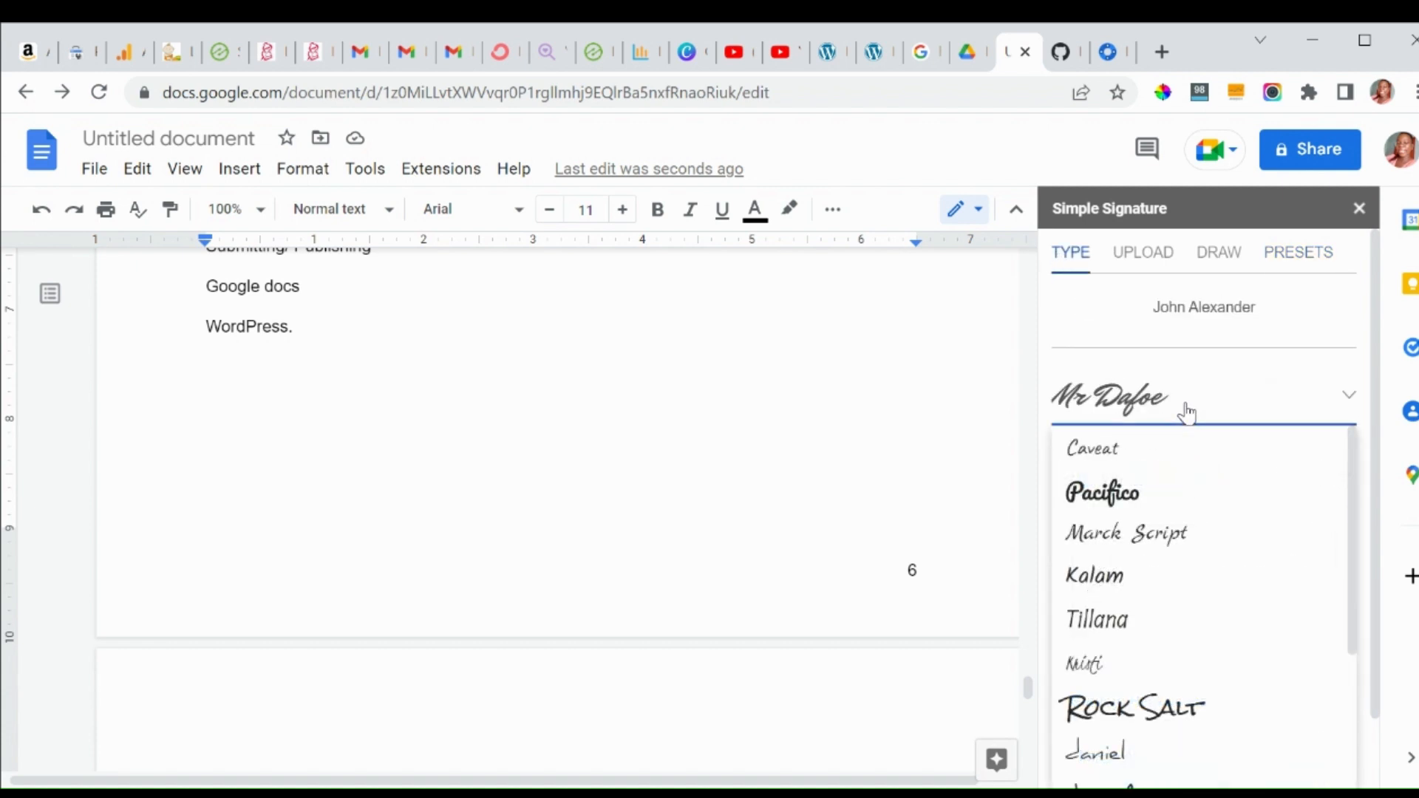
pyautogui.click(1103, 492)
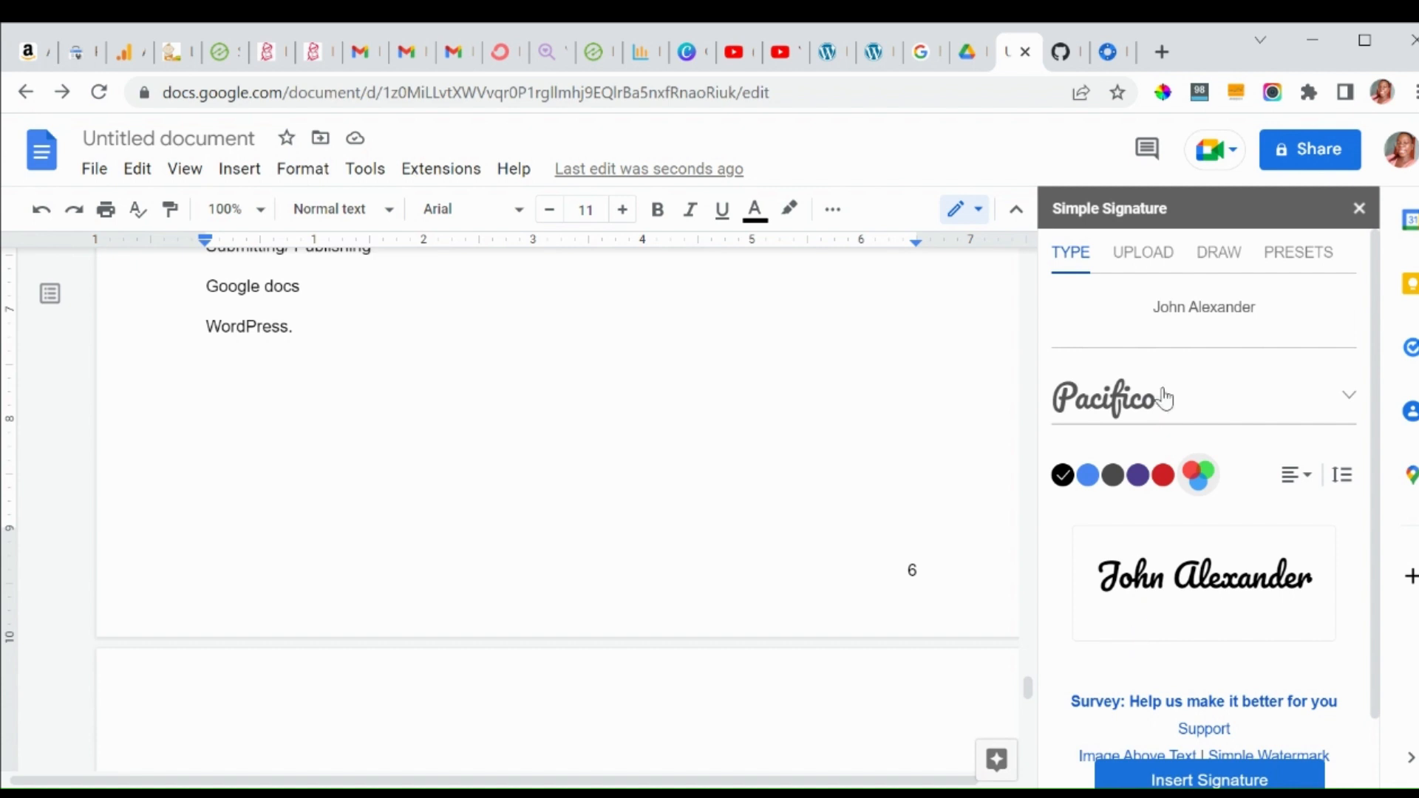
pyautogui.click(1143, 255)
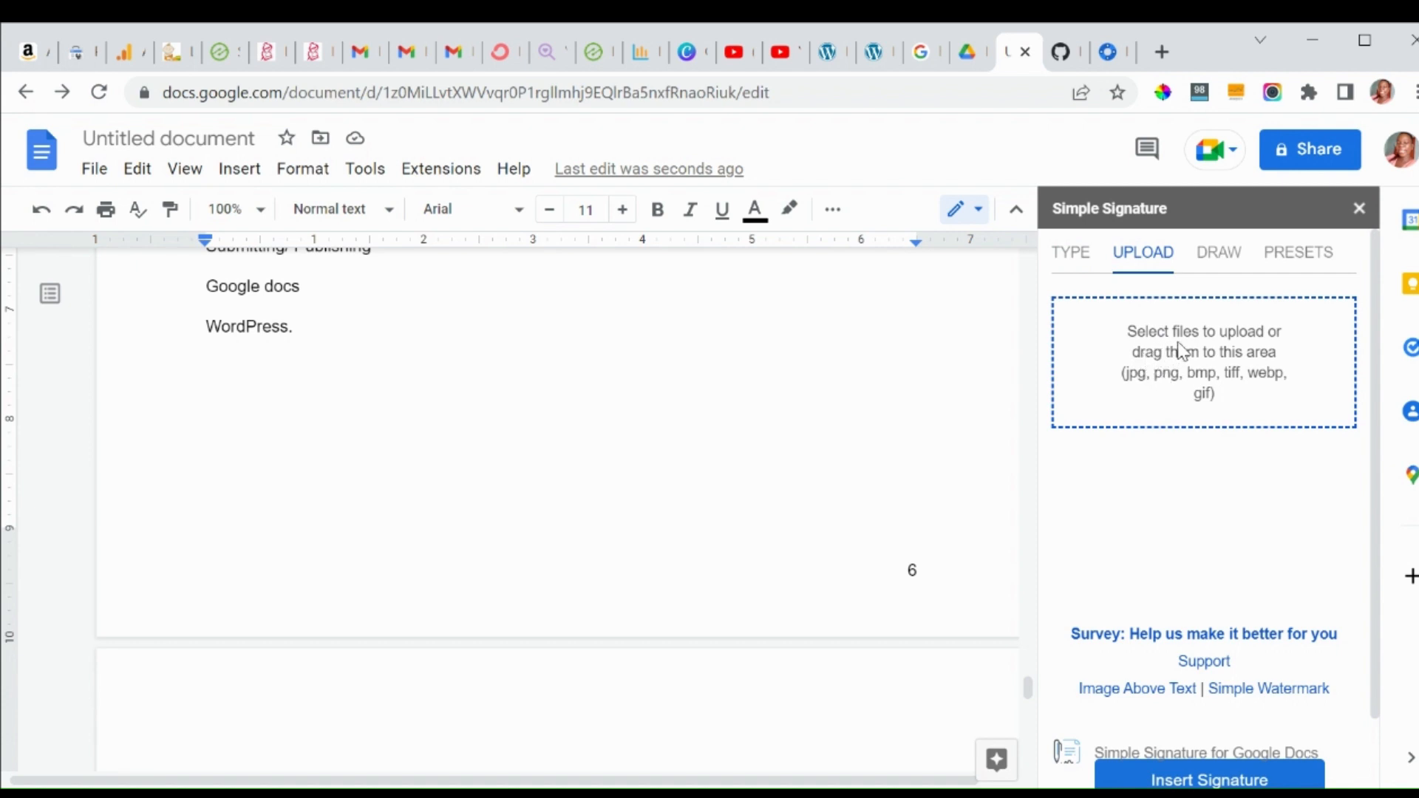
# Try hand-drawing the signature with a thinner line, clear both attempts, and return to TYPE.
pyautogui.click(1220, 266)
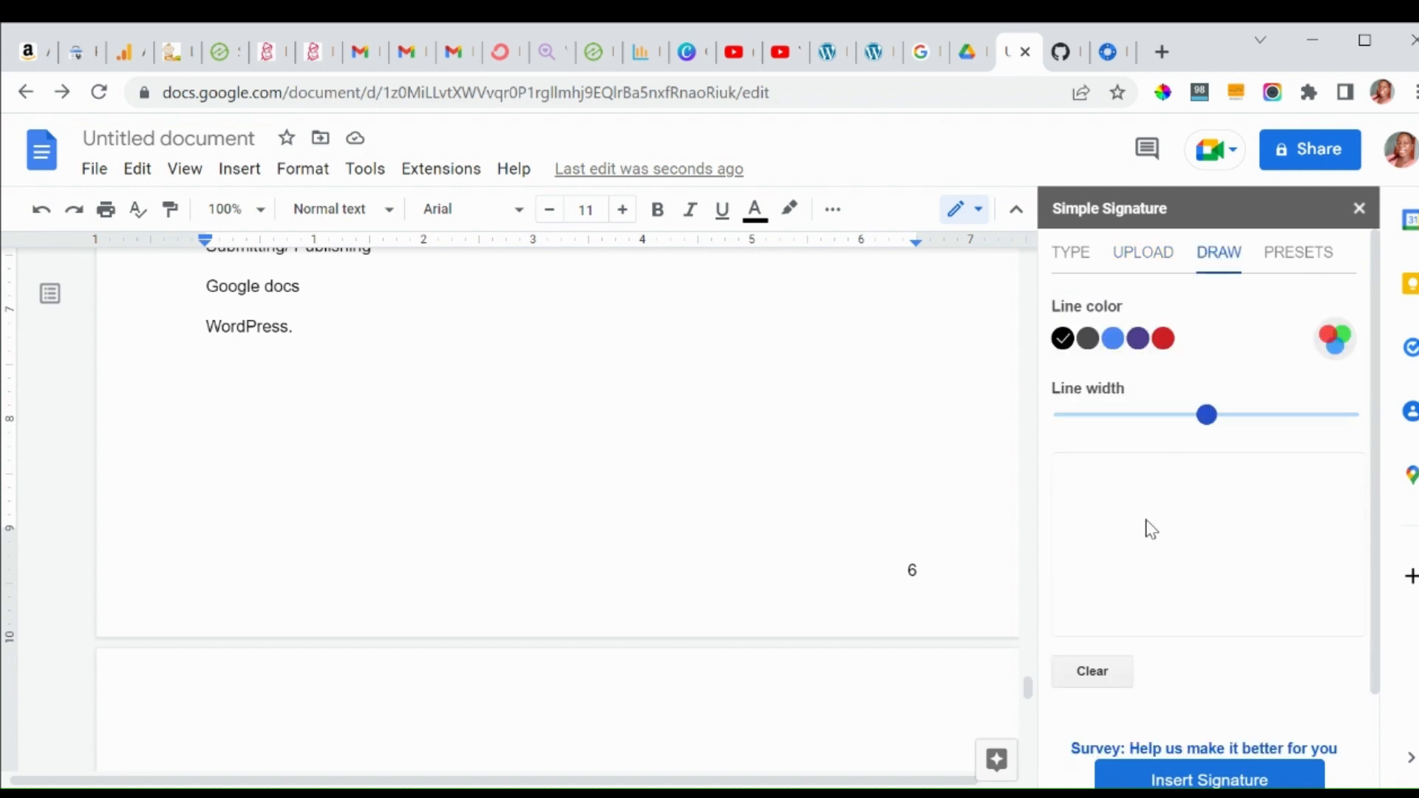
pyautogui.moveTo(1097, 487)
pyautogui.mouseDown()
pyautogui.moveTo(1084, 530)
pyautogui.moveTo(1089, 515)
pyautogui.moveTo(1151, 522)
pyautogui.moveTo(1115, 509)
pyautogui.moveTo(1156, 530)
pyautogui.moveTo(1177, 493)
pyautogui.moveTo(1192, 522)
pyautogui.moveTo(1227, 491)
pyautogui.moveTo(1236, 510)
pyautogui.mouseUp()
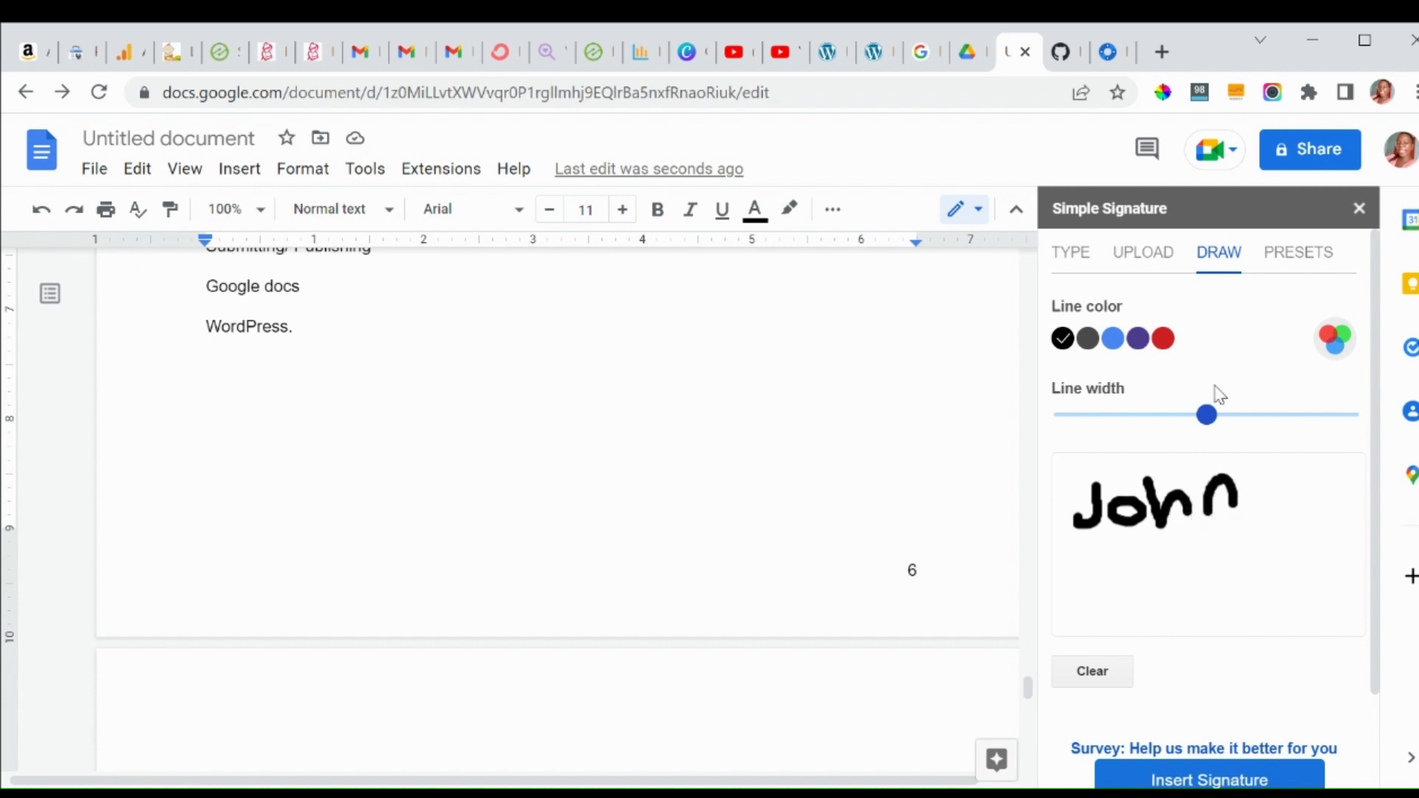
pyautogui.moveTo(1206, 416); pyautogui.dragTo(1106, 416)
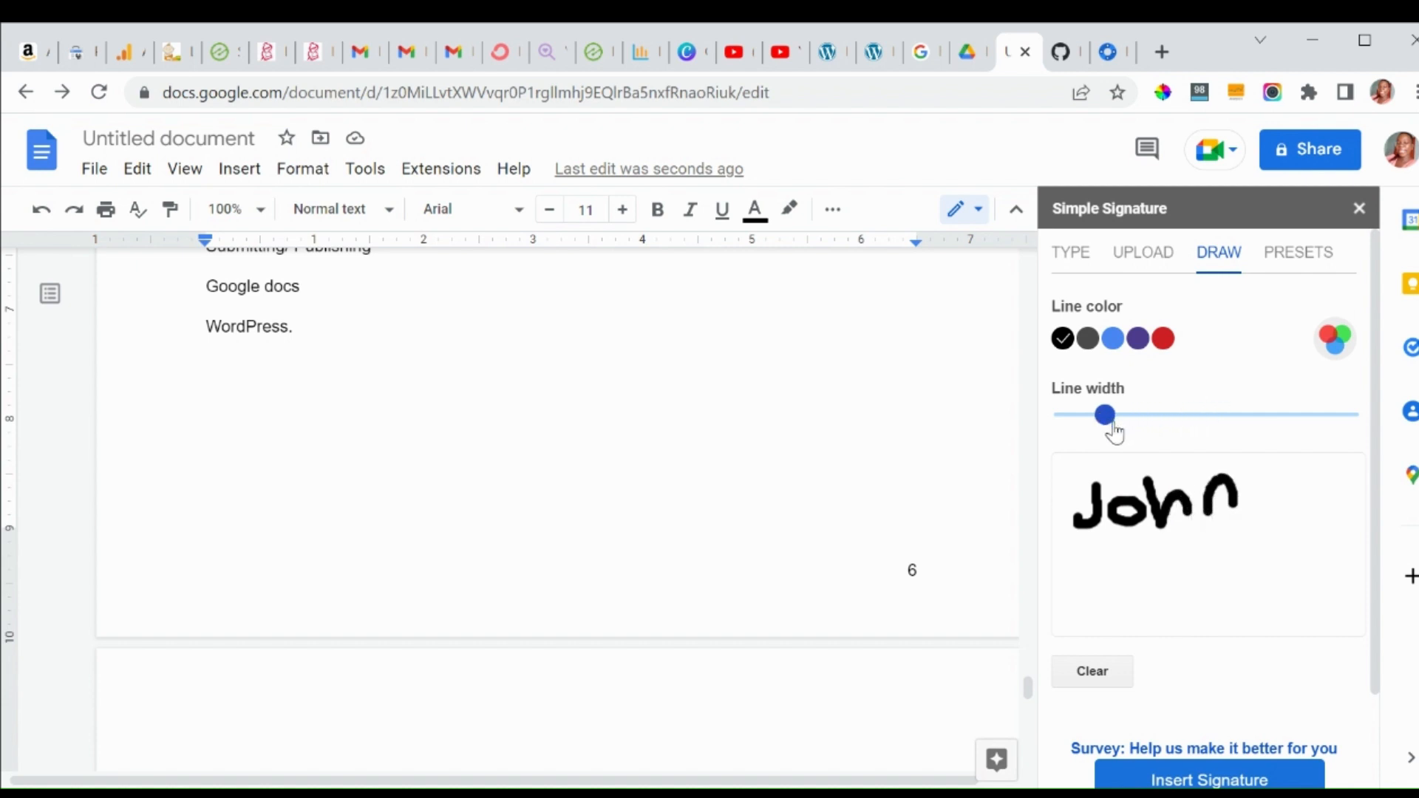
pyautogui.click(1084, 669)
pyautogui.moveTo(1103, 515)
pyautogui.mouseDown()
pyautogui.moveTo(1100, 550)
pyautogui.moveTo(1076, 551)
pyautogui.moveTo(1158, 497)
pyautogui.moveTo(1121, 547)
pyautogui.moveTo(1151, 559)
pyautogui.moveTo(1125, 536)
pyautogui.moveTo(1168, 562)
pyautogui.moveTo(1181, 529)
pyautogui.moveTo(1187, 556)
pyautogui.moveTo(1217, 525)
pyautogui.mouseUp()
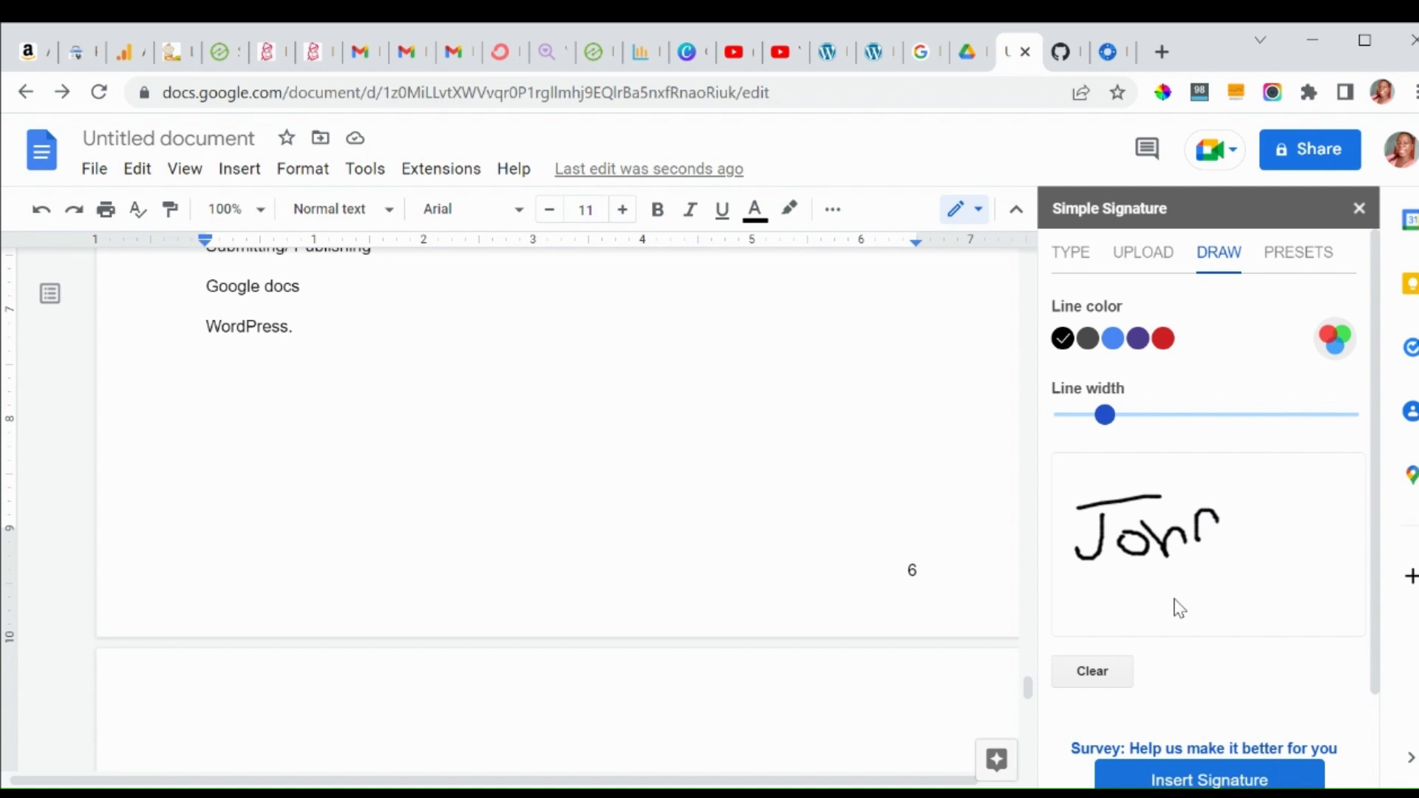
pyautogui.click(1091, 675)
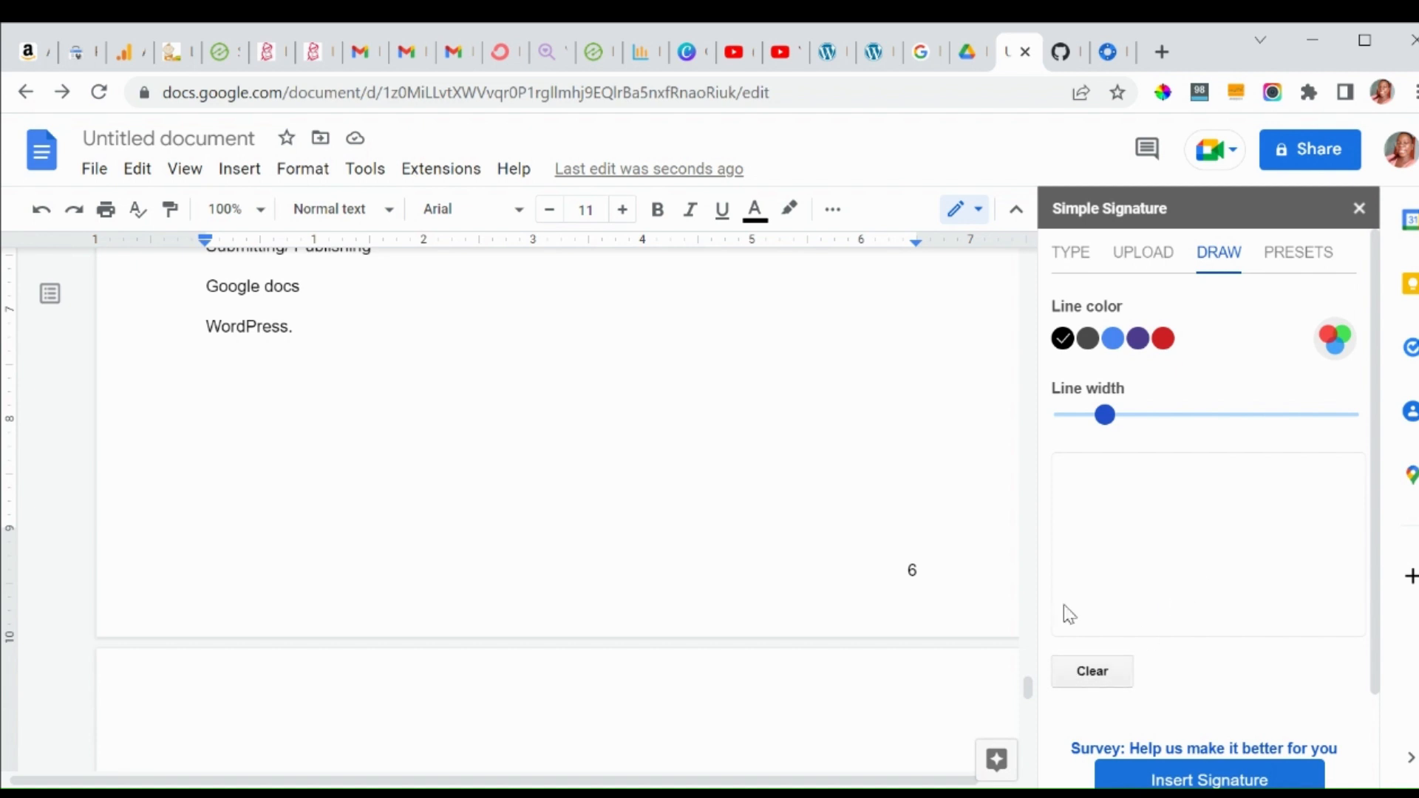
pyautogui.click(1085, 260)
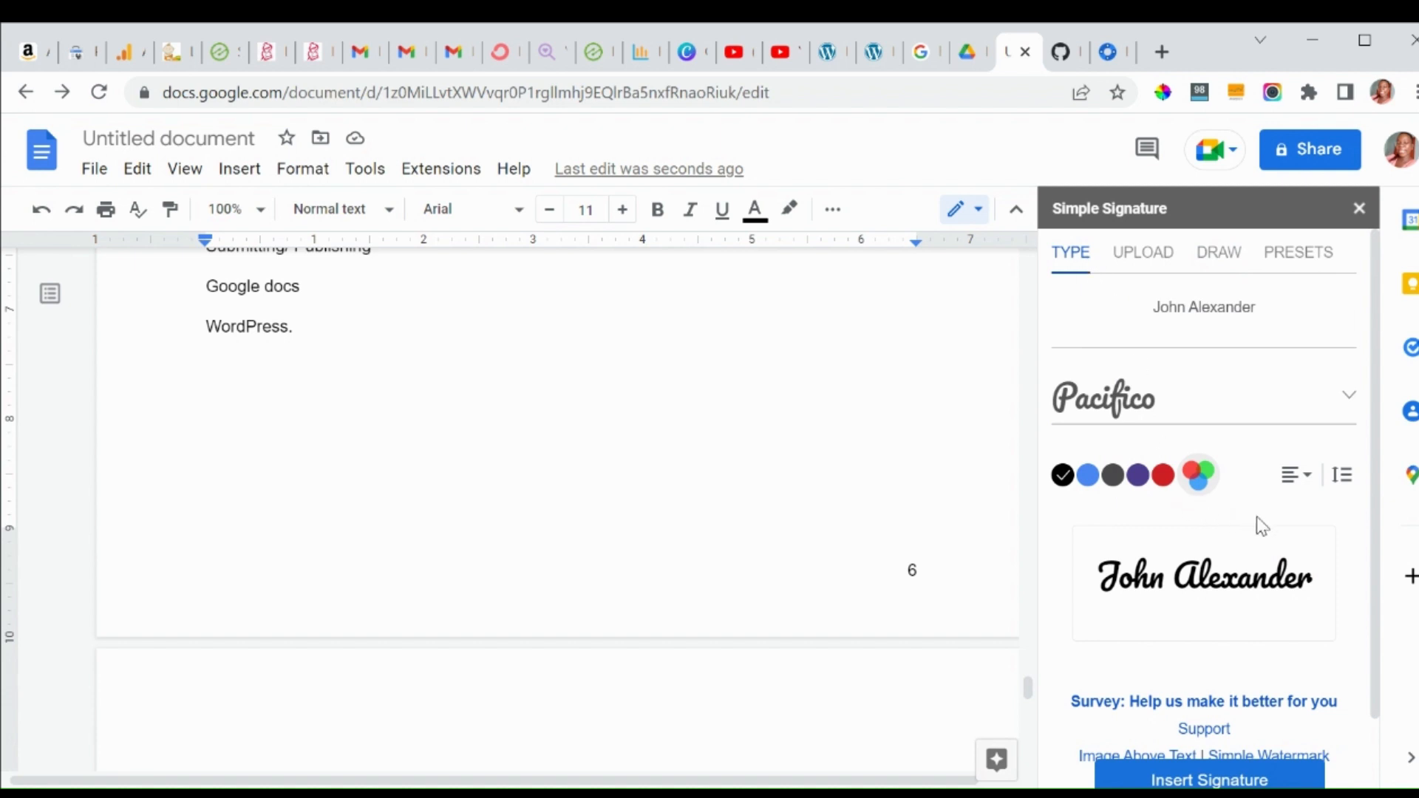
# Save the Pacifico signature as a preset, select it, and insert it below WordPress.
pyautogui.moveTo(1376, 482); pyautogui.dragTo(1374, 595)
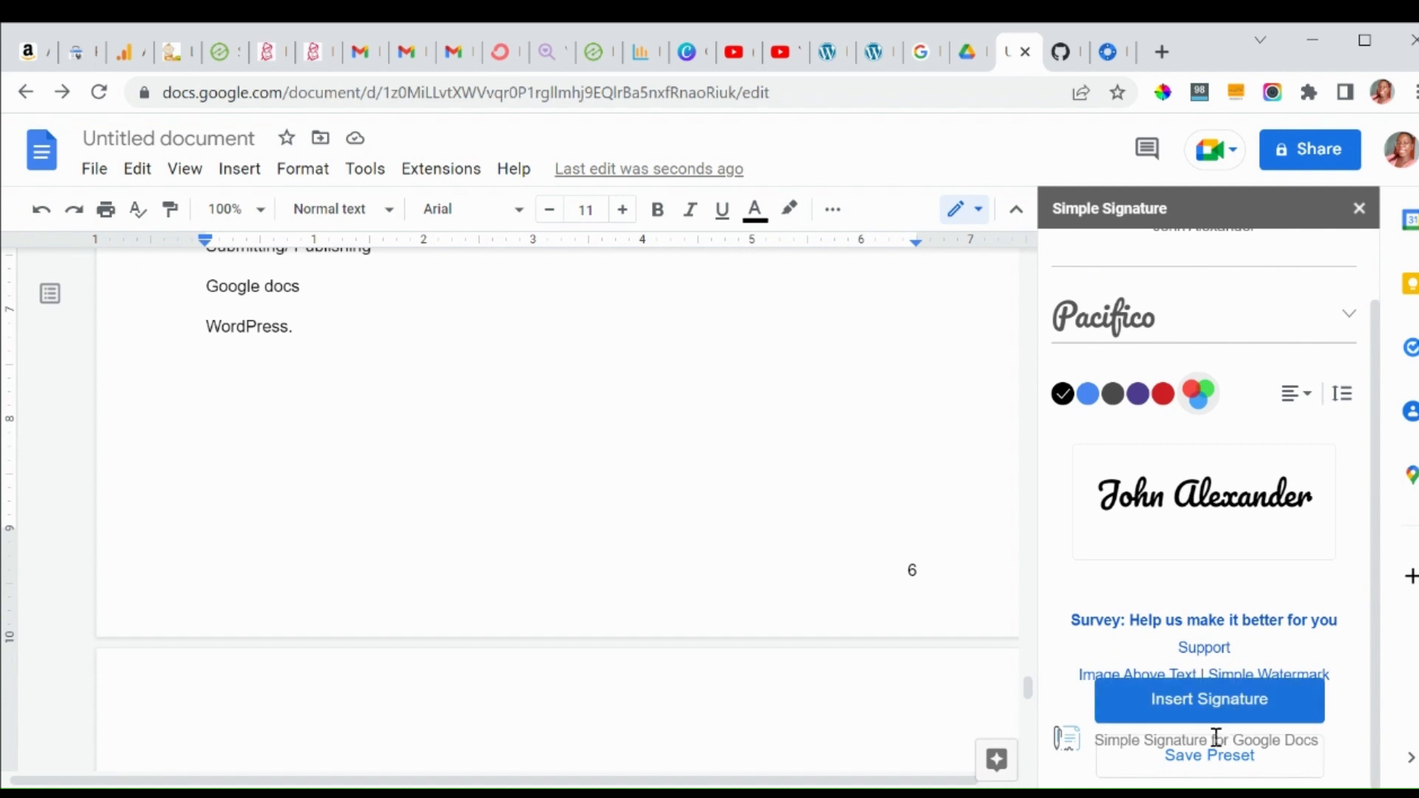
pyautogui.click(1201, 772)
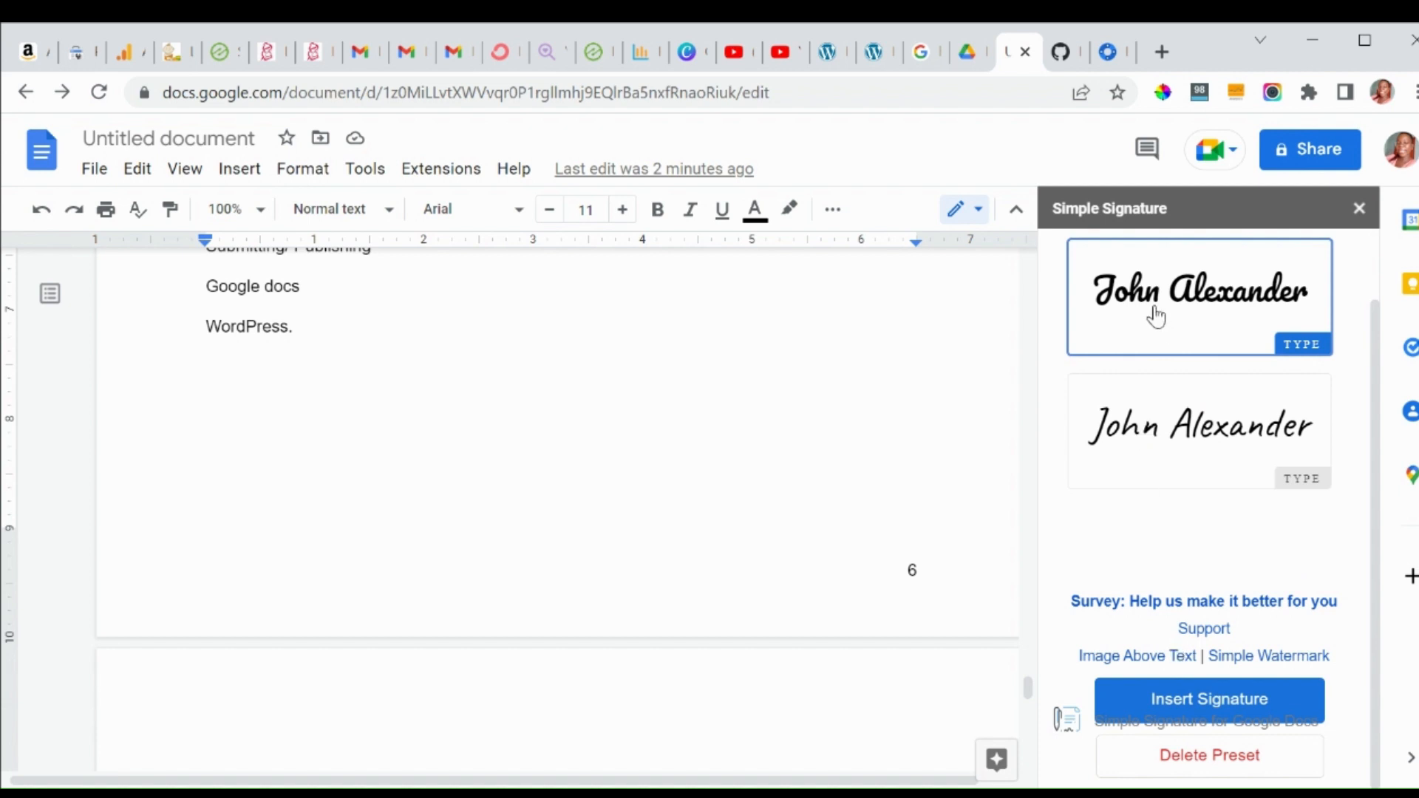
pyautogui.click(1135, 433)
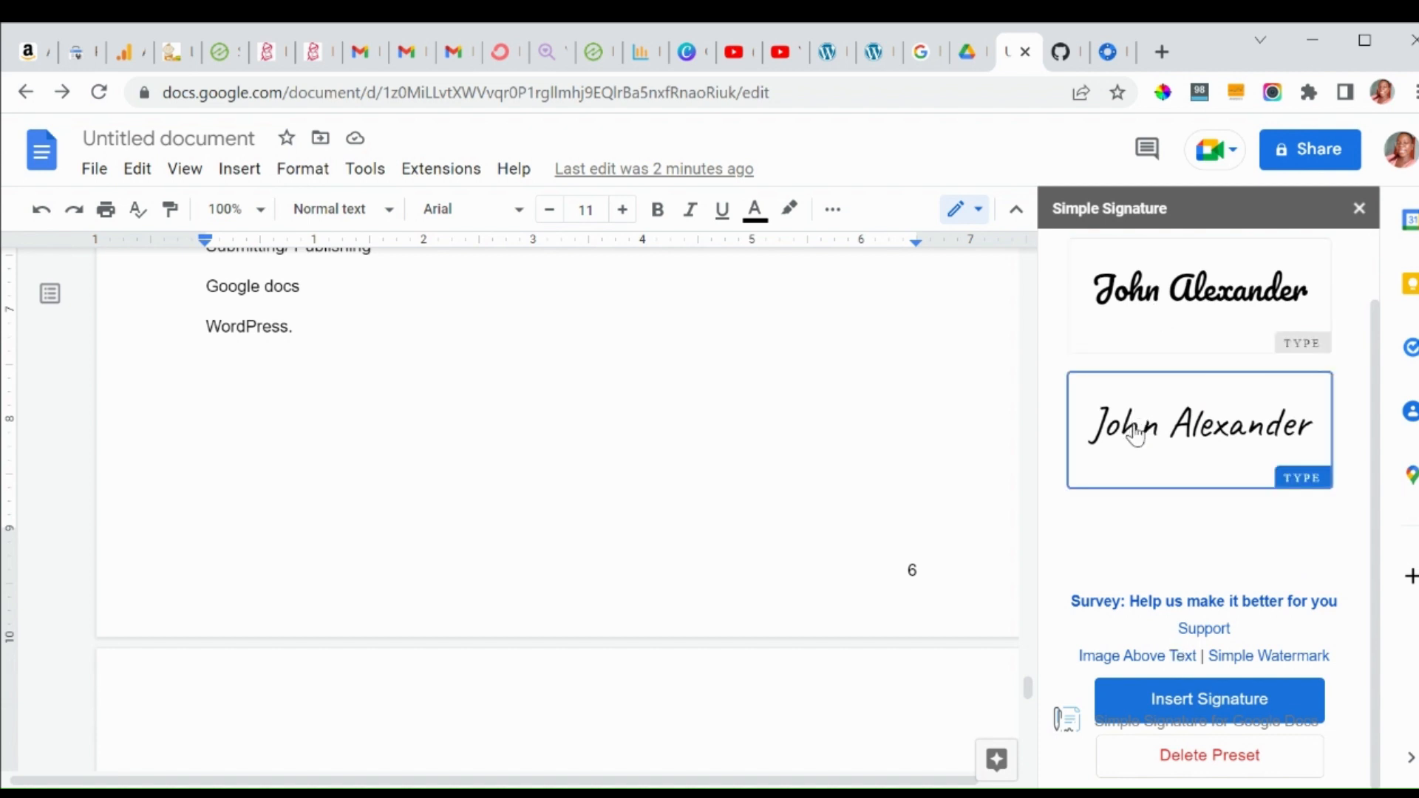
pyautogui.click(1174, 332)
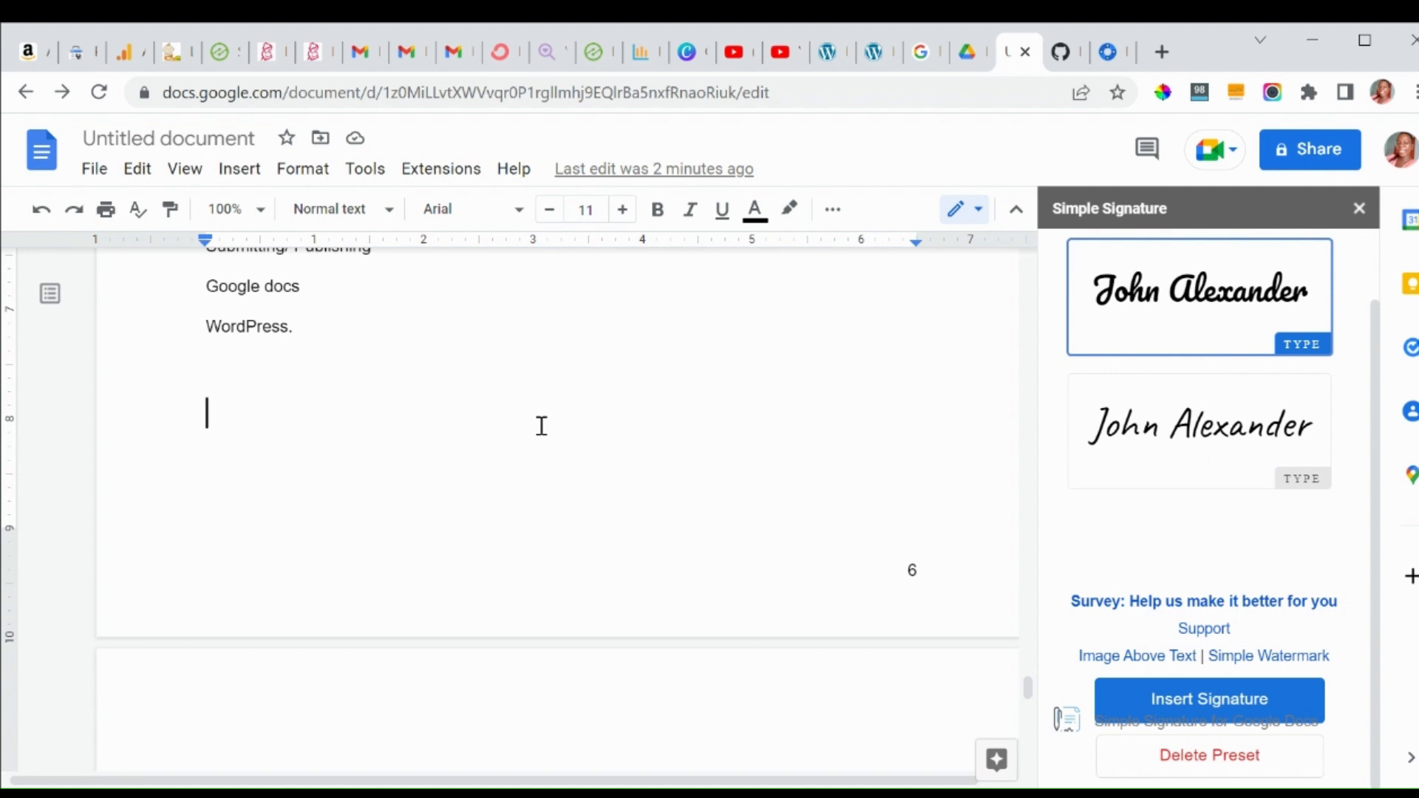
pyautogui.click(1148, 702)
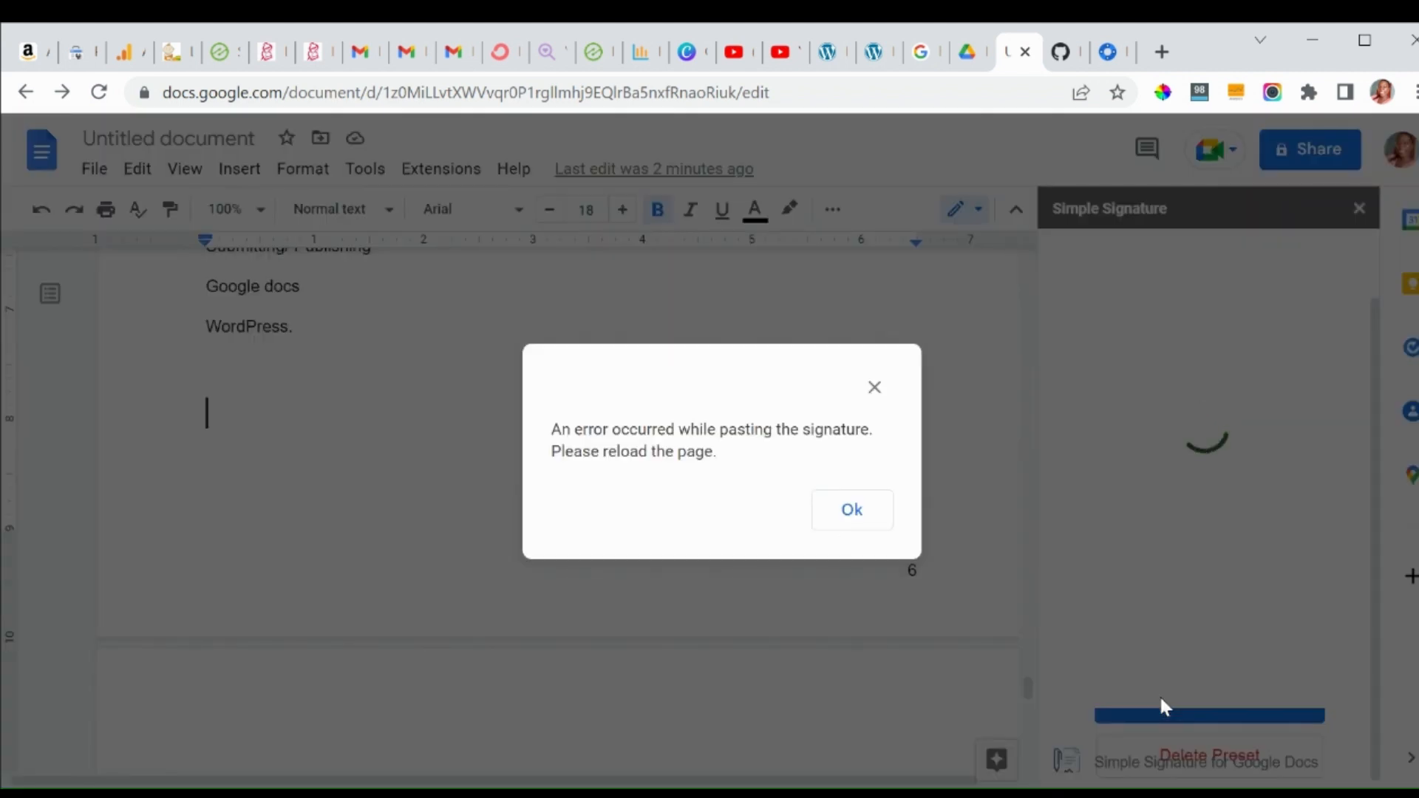
# Dismiss the pasting error, close the Simple Signature sidebar, and move down onto the Pacifico signature line.
pyautogui.click(843, 526)
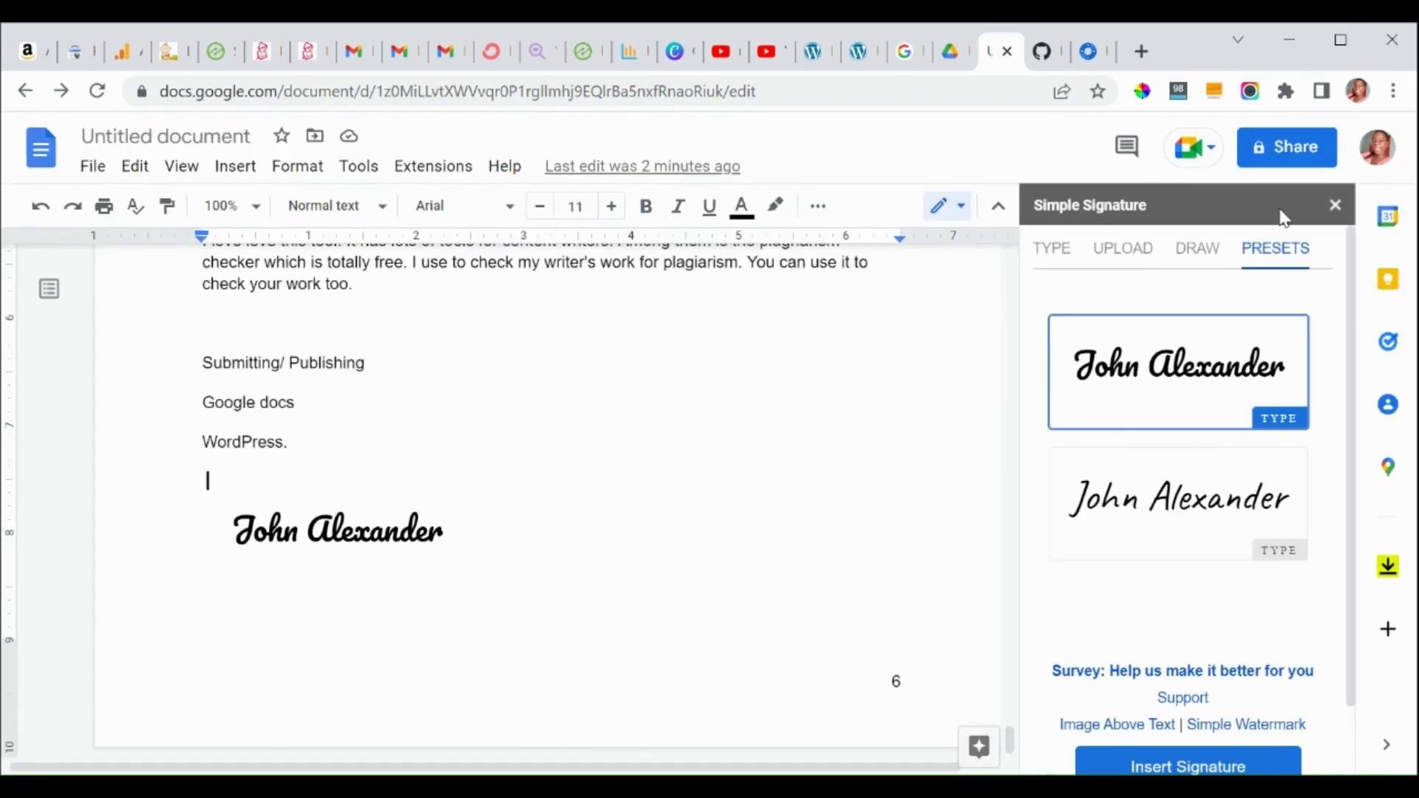
pyautogui.click(1334, 210)
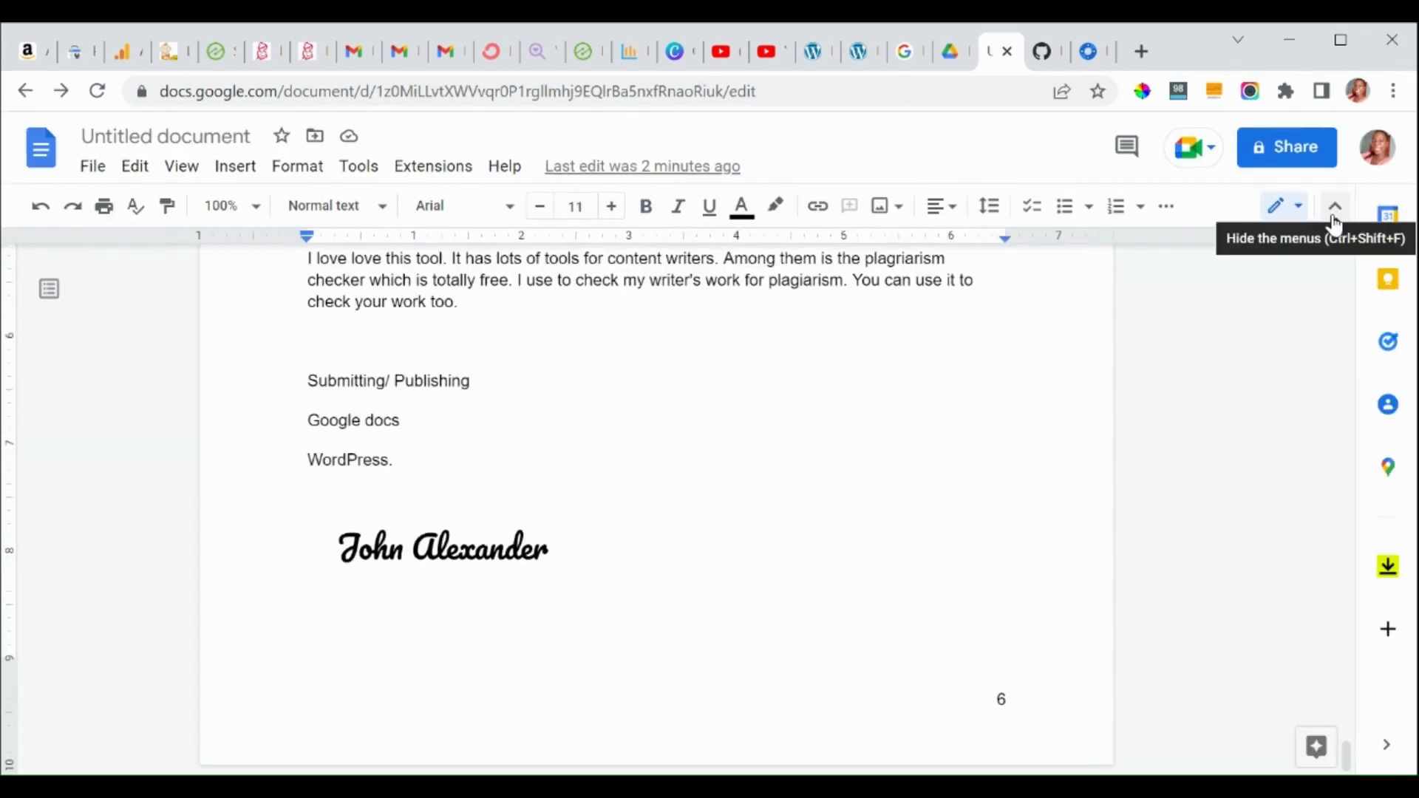
pyautogui.press('Down')
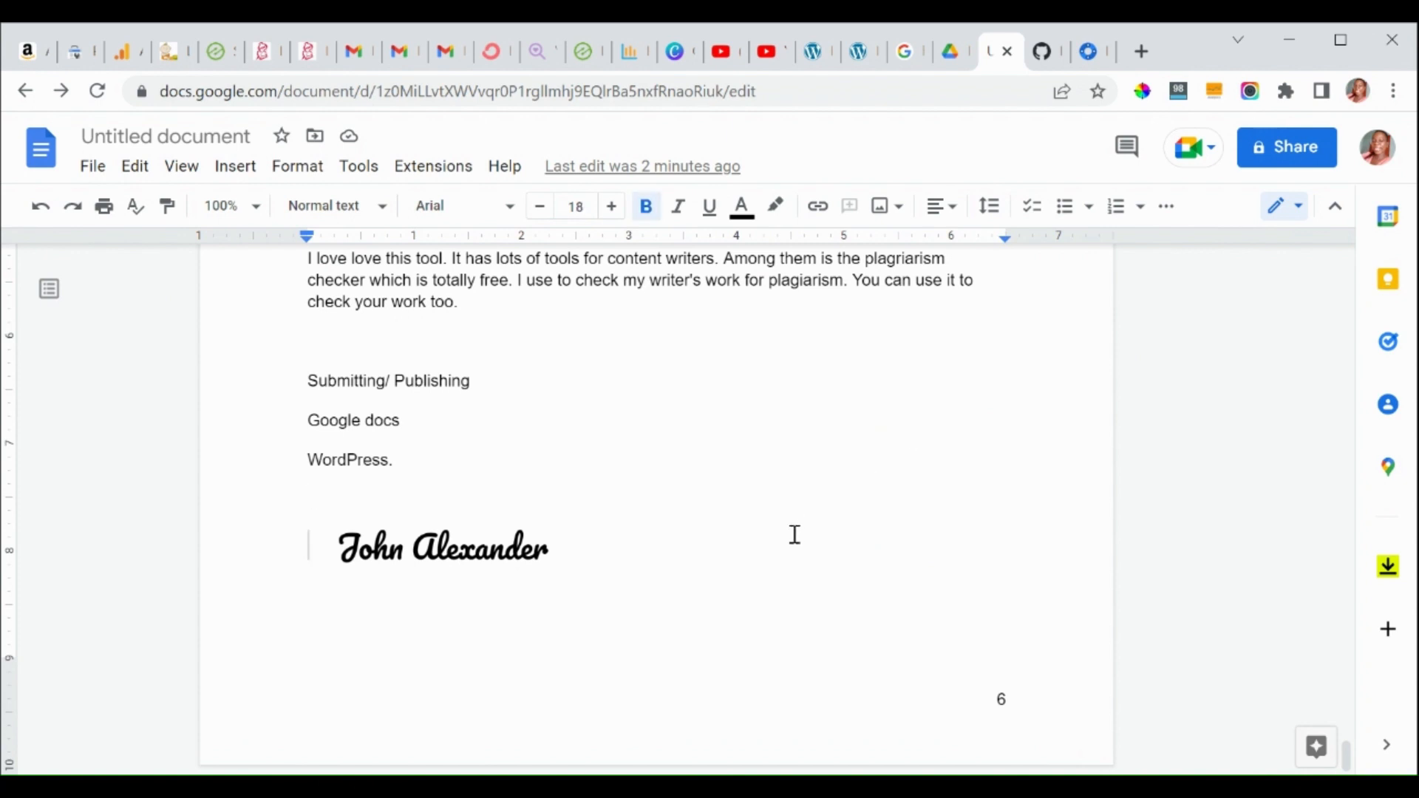